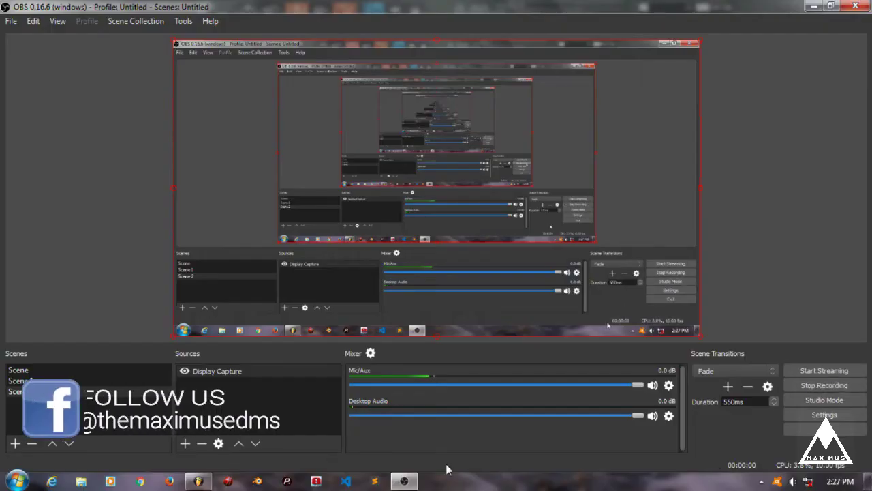
left_click(199, 481)
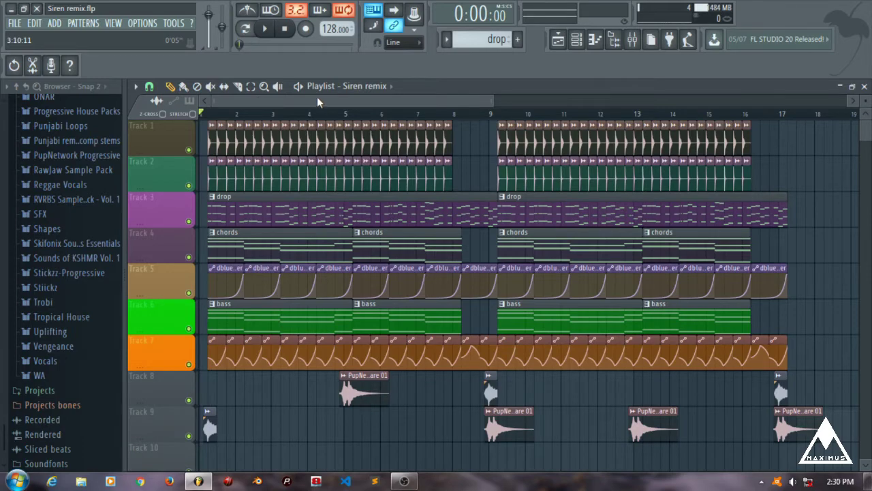
Solo the Siren remix reference track on Track 20
scroll(419, 334, "down", 6)
scroll(424, 338, "up", 2)
scroll(424, 339, "up", 5)
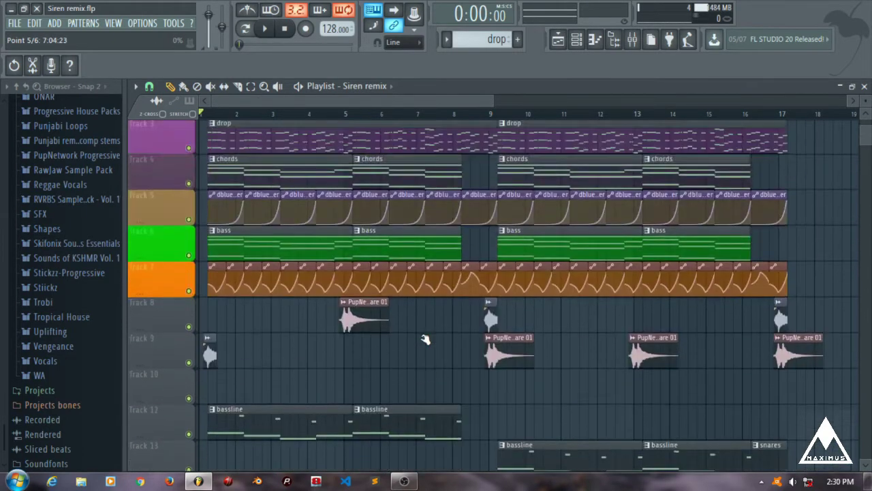
scroll(327, 359, "down", 12)
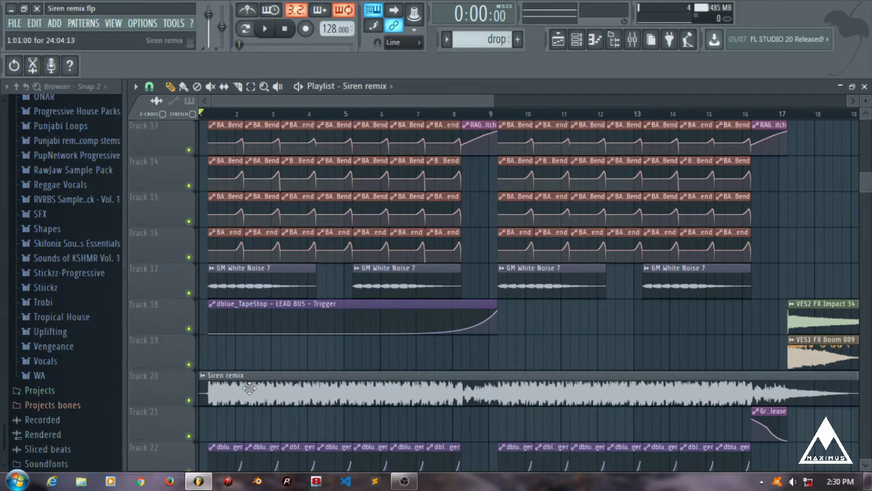
scroll(311, 393, "up", 4)
scroll(313, 394, "down", 5)
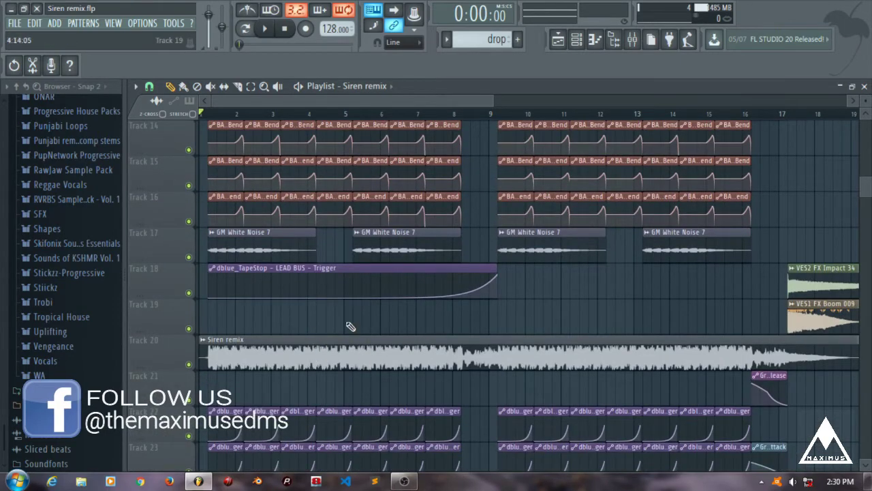
right_click(190, 364)
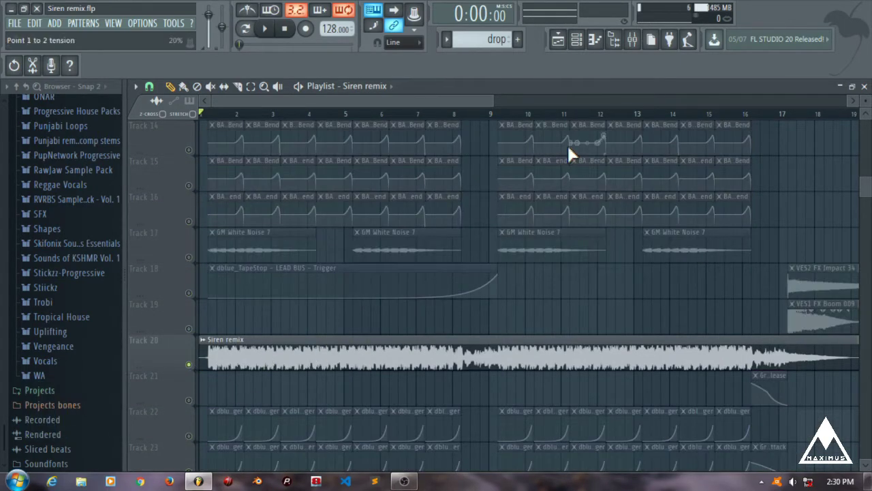
Play the Siren remix drop through to bar 17, then stop playback
key("space")
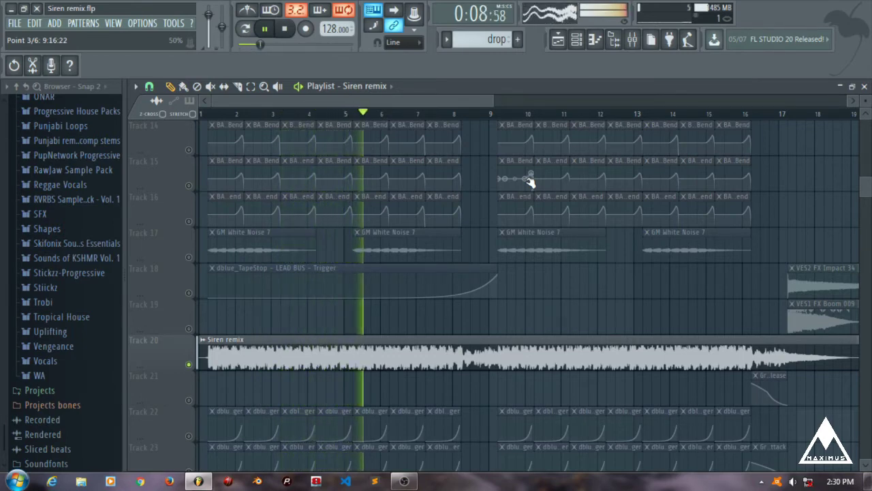
scroll(531, 182, "up", 9)
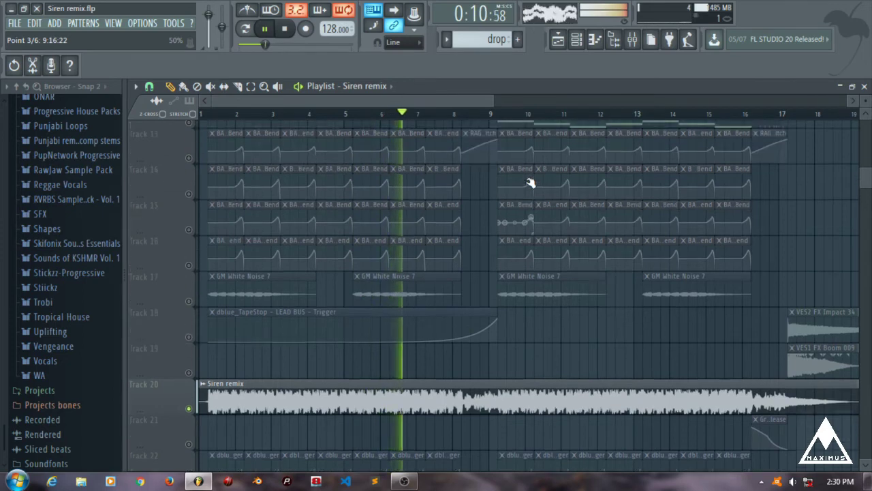
scroll(531, 182, "up", 4)
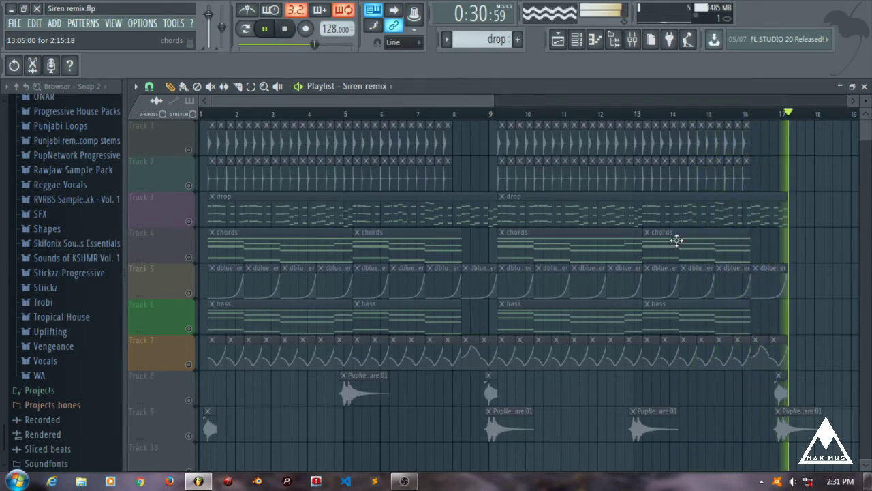
key("space")
scroll(295, 368, "down", 6)
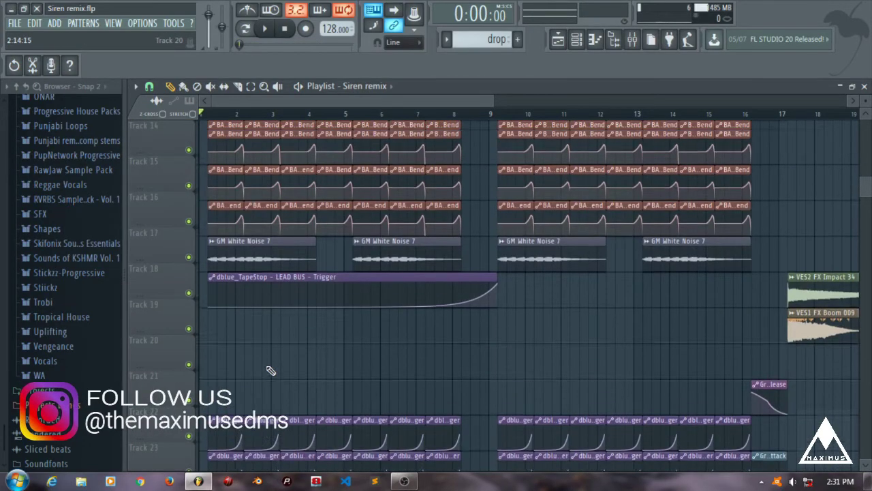
scroll(271, 370, "up", 9)
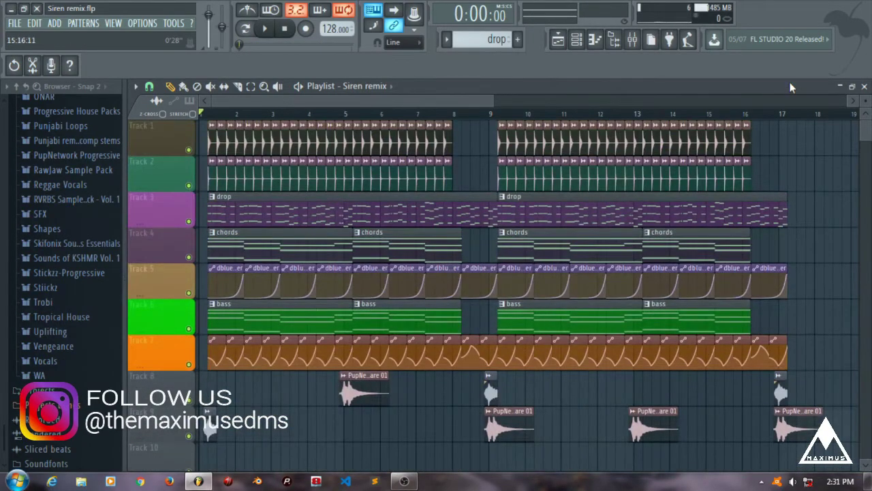
Close the playlist and sample settings, then open Fruity Reeverb 2 on mixer insert 23 LEAD BUS
left_click(864, 87)
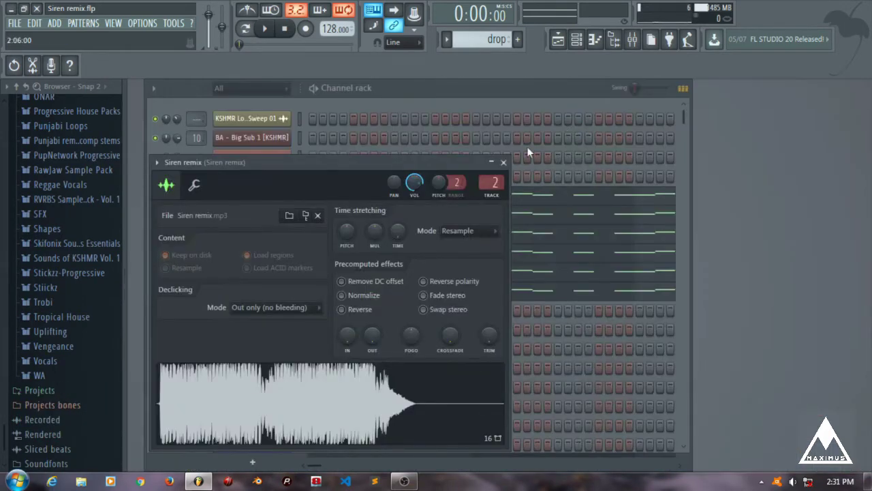
left_click(504, 162)
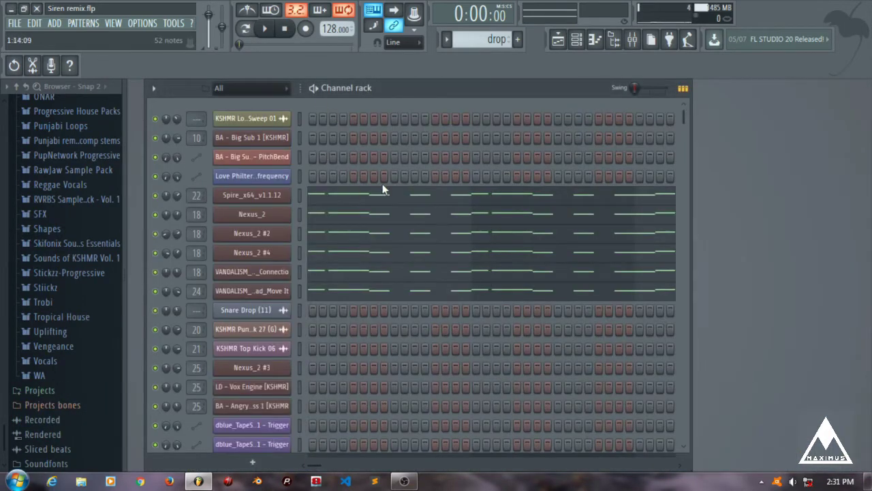
left_click(633, 38)
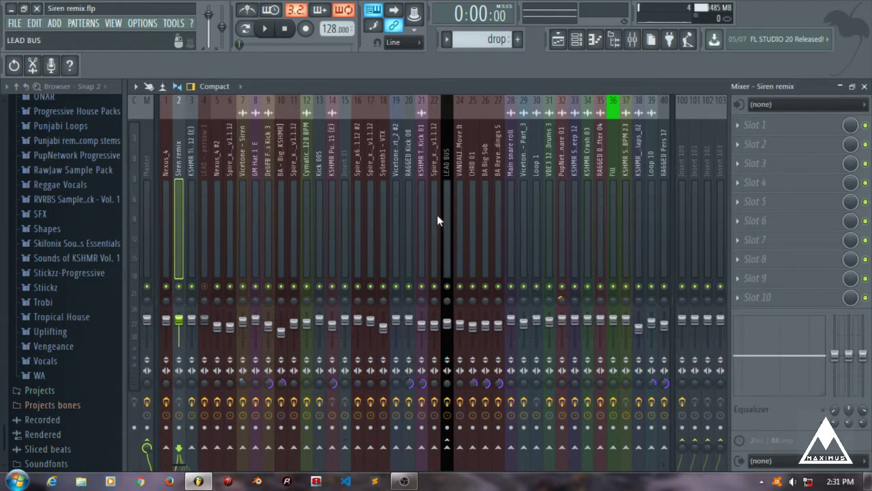
left_click(447, 143)
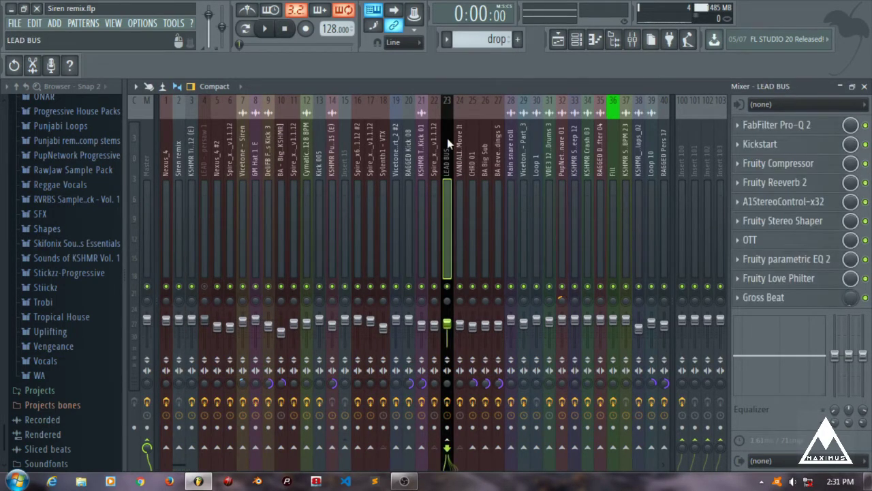
left_click(777, 182)
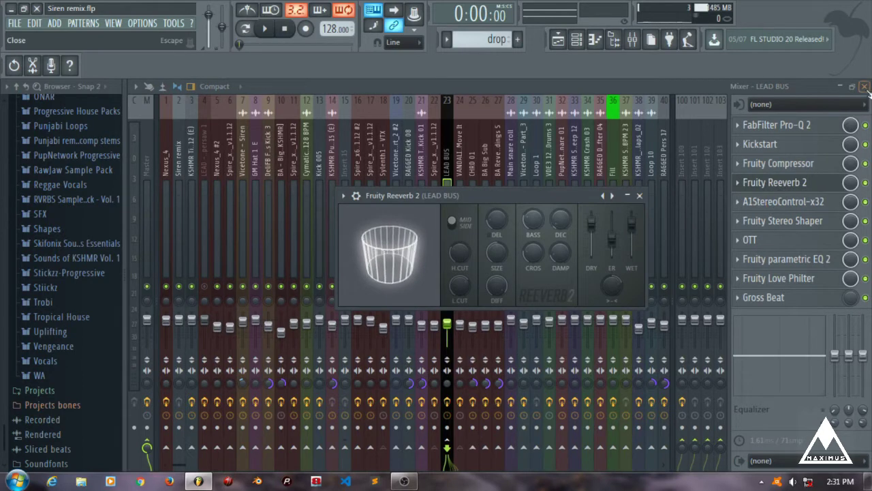
Close the mixer, check the LEAD BUS reverb's L.CUT value, then close Reeverb 2
left_click(864, 87)
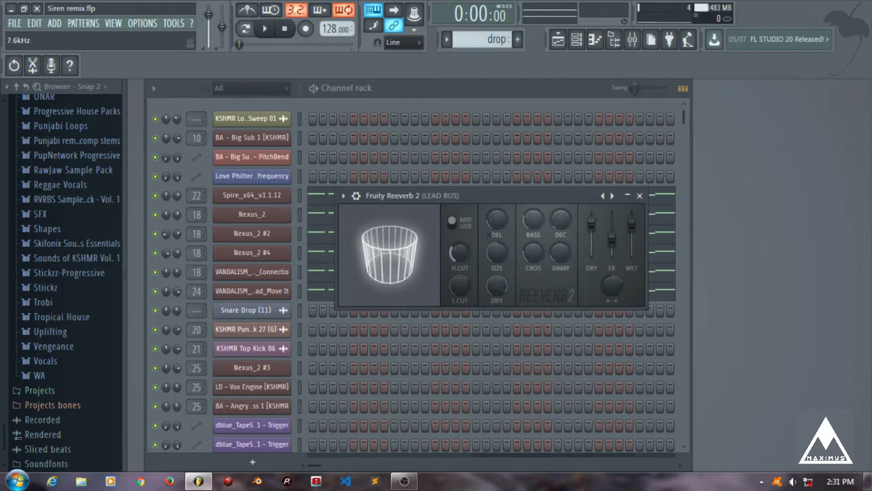
left_click(461, 289)
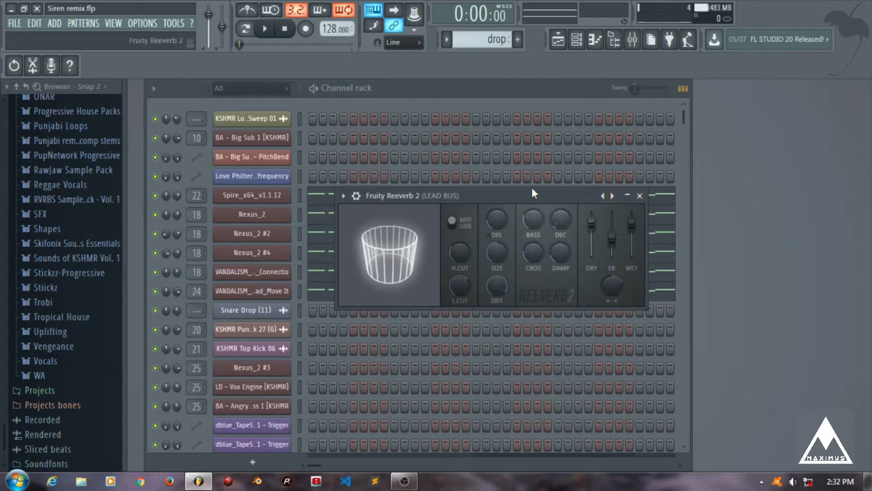
left_click(640, 195)
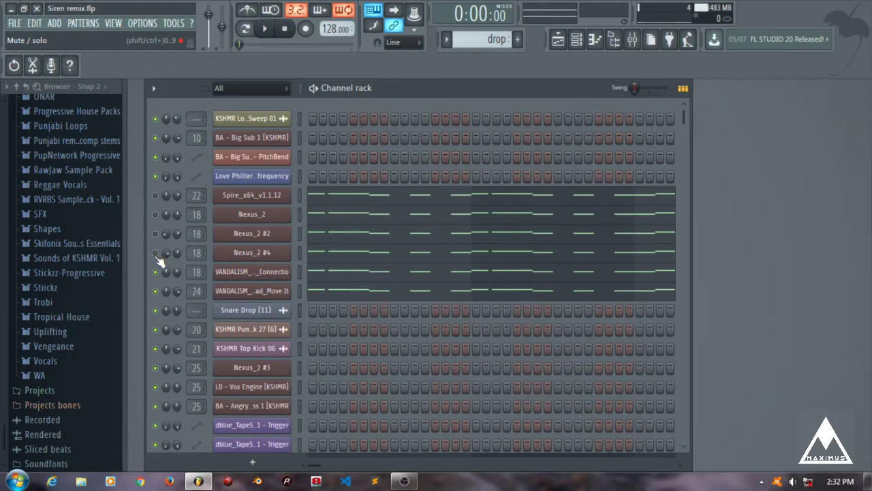
Load Fruity Reeverb 2 into slot 2 of the VANDALISM_Lead_Move It insert, after FabFilter Pro-Q 2
left_click(269, 292)
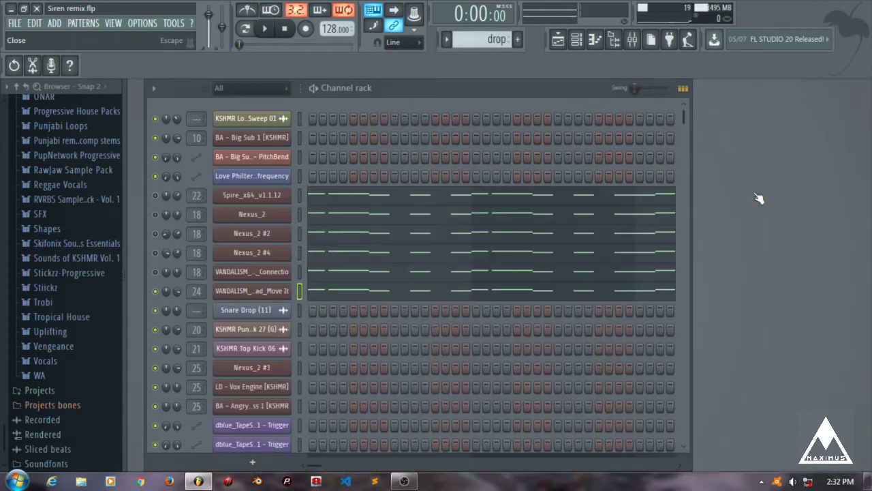
left_click(753, 188)
left_click(632, 39)
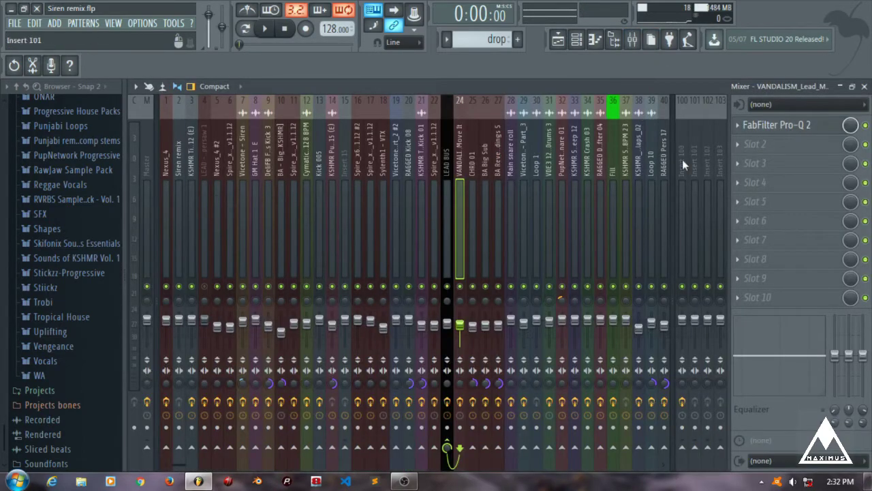
left_click(739, 150)
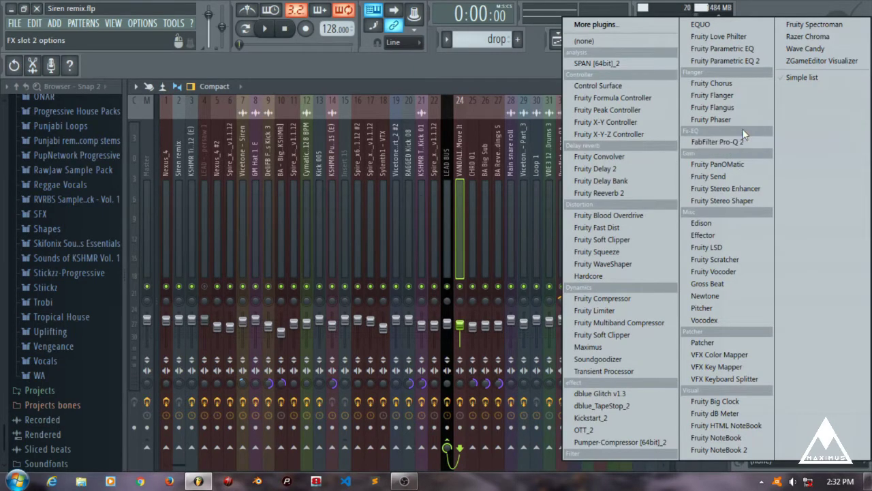
left_click(617, 193)
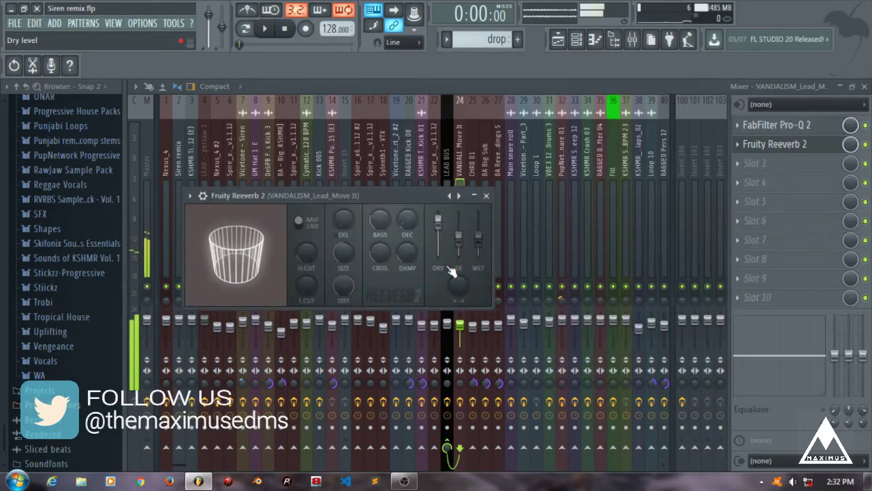
left_click(486, 195)
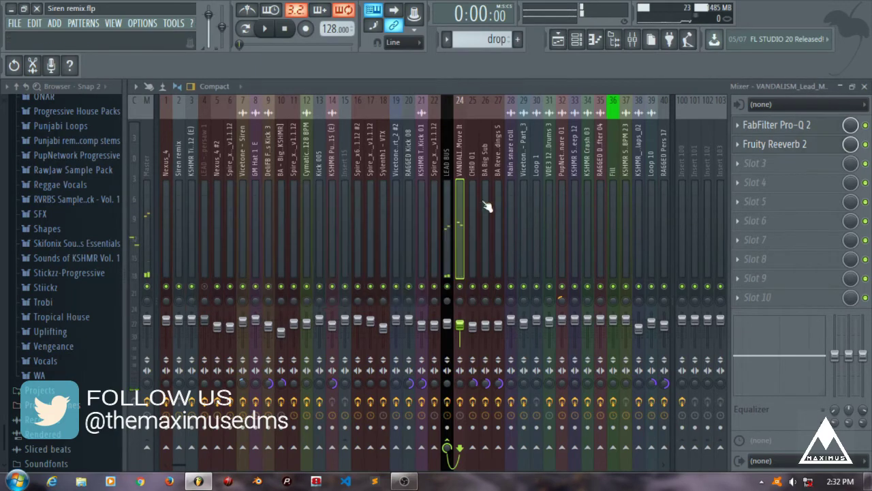
left_click(551, 37)
Move the song position to about bar 12.5, set the lead reverb delay to 1000ms, and play test notes
left_click_drag(516, 113, 626, 113)
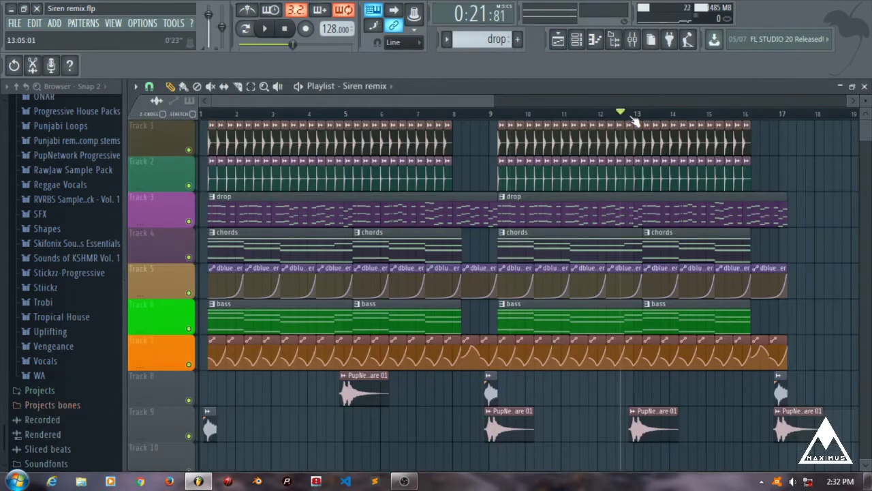
key("F9")
left_click(802, 143)
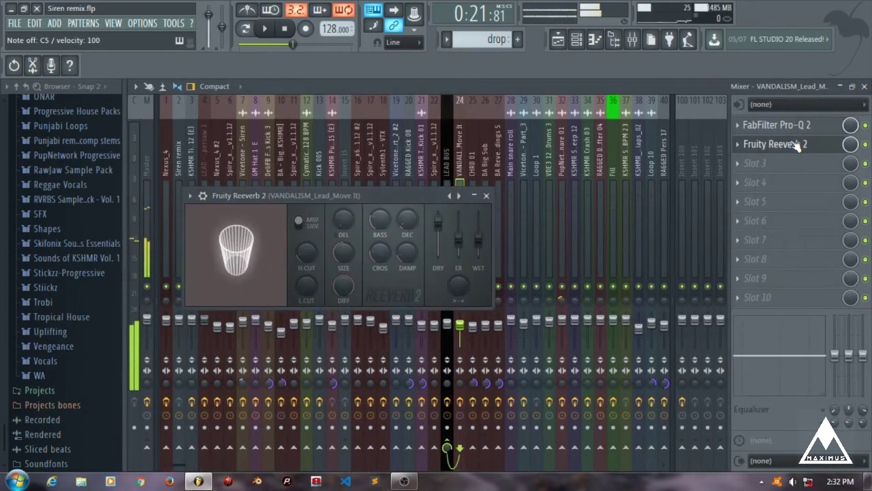
left_click_drag(343, 219, 343, 254)
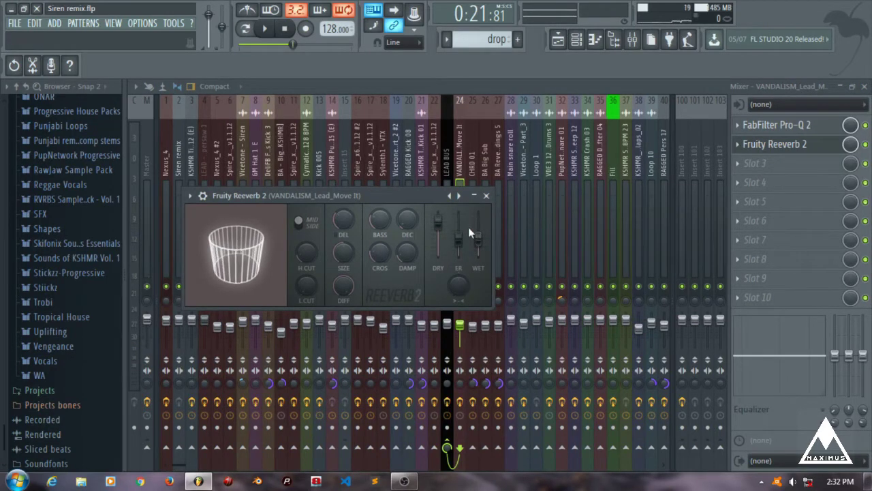
key("F9")
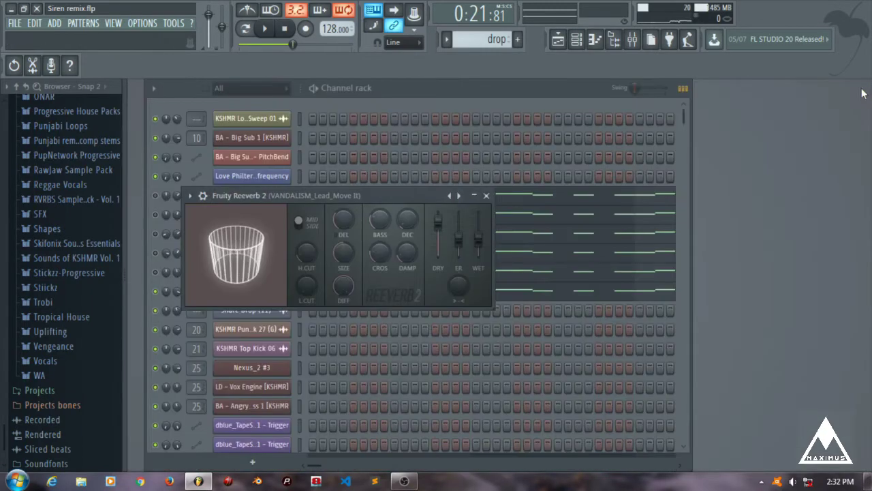
mouse_move(343, 219)
left_mouse_down()
mouse_move(344, 190)
mouse_move(339, 231)
left_mouse_up()
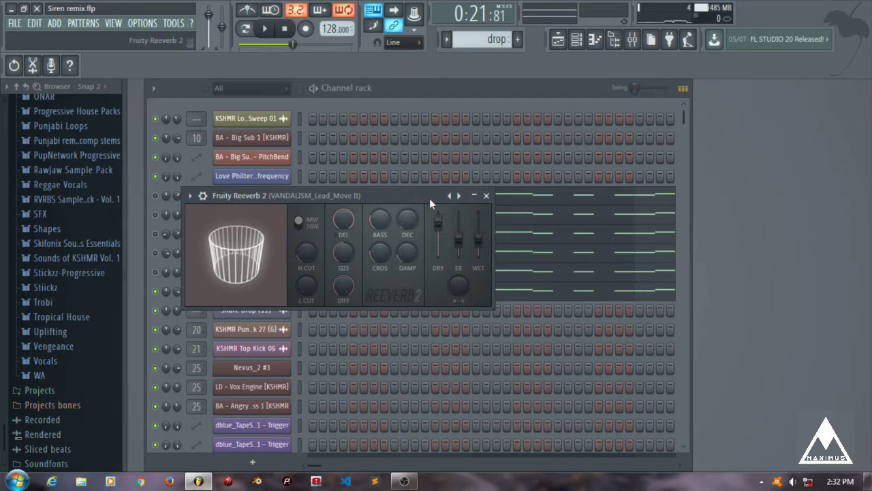
left_click(486, 195)
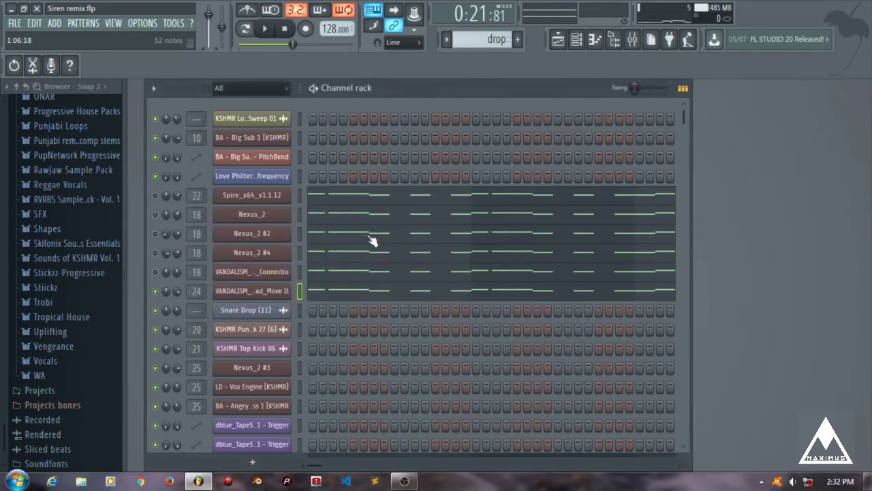
key("z")
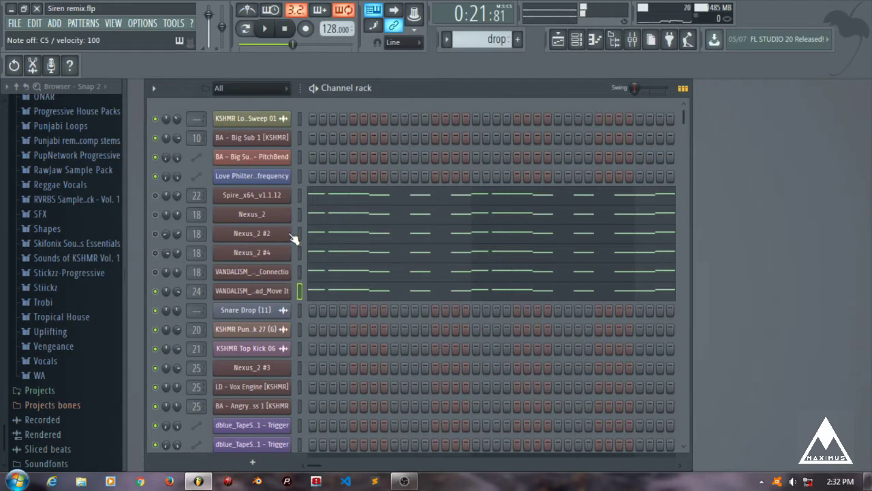
key("z")
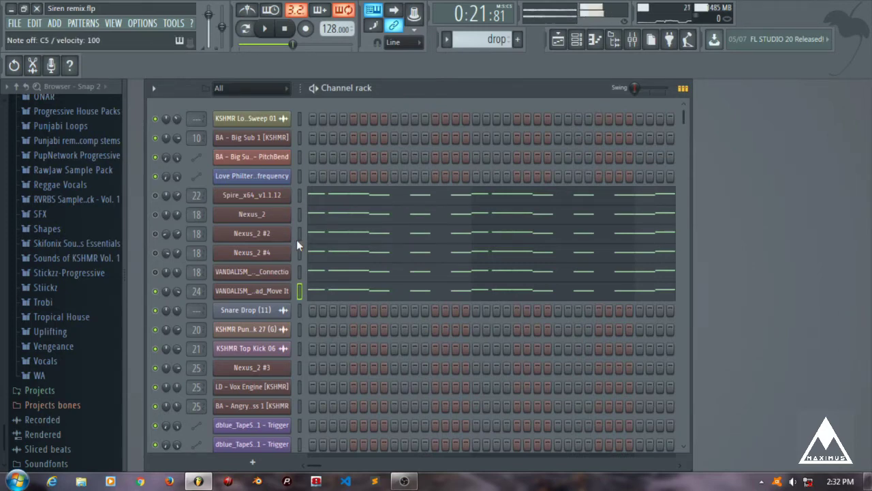
Open the VANDALISM lead's Fruity Reeverb 2, raise SIZE to 100 and lower DIFF slightly
left_click(287, 290)
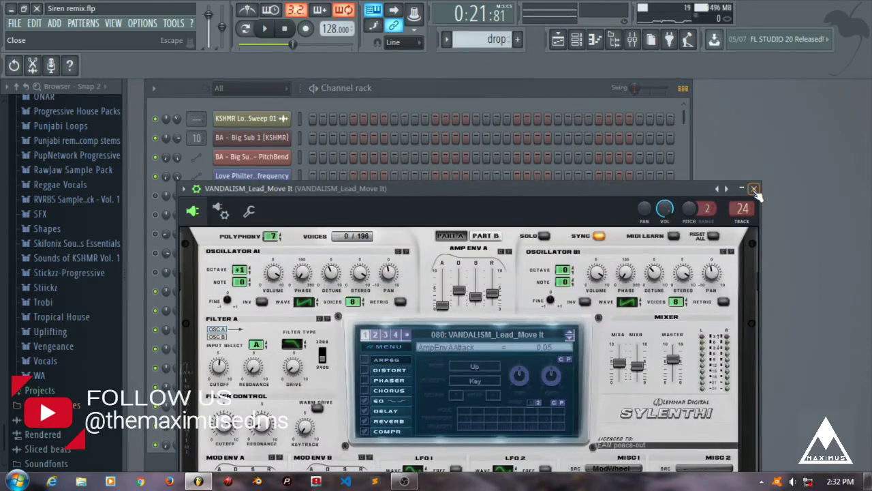
left_click(753, 189)
left_click(633, 40)
left_click(795, 148)
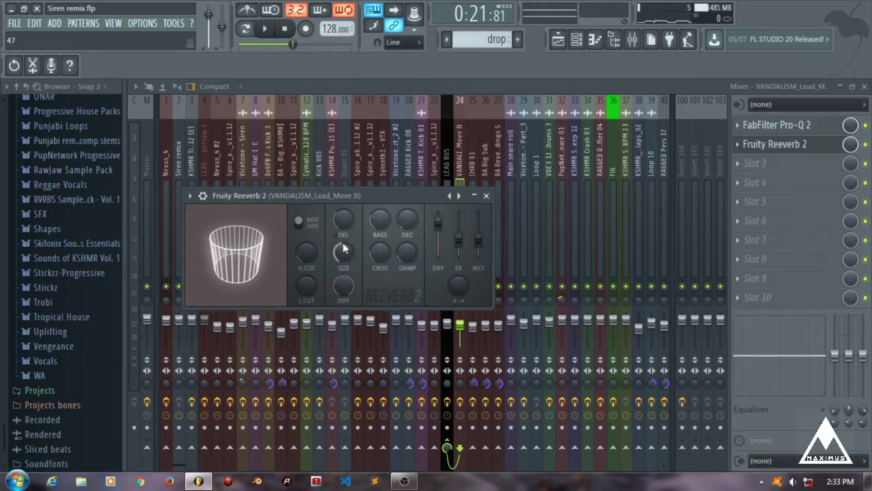
left_click_drag(344, 249, 344, 211)
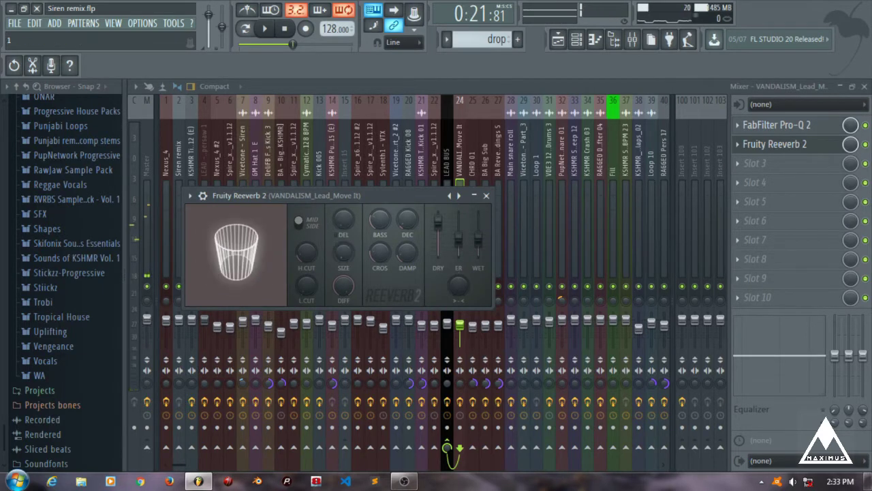
mouse_move(347, 256)
left_mouse_down()
mouse_move(346, 247)
mouse_move(344, 300)
mouse_move(344, 257)
left_mouse_up()
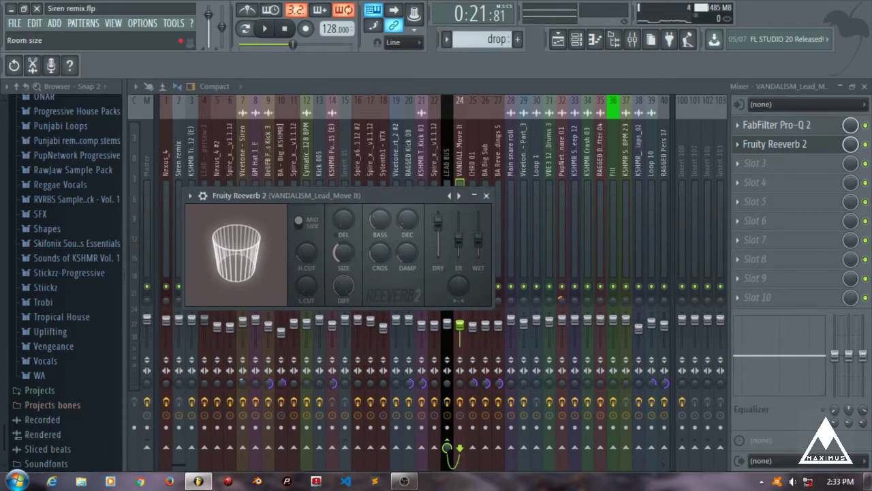
left_click_drag(344, 285, 344, 340)
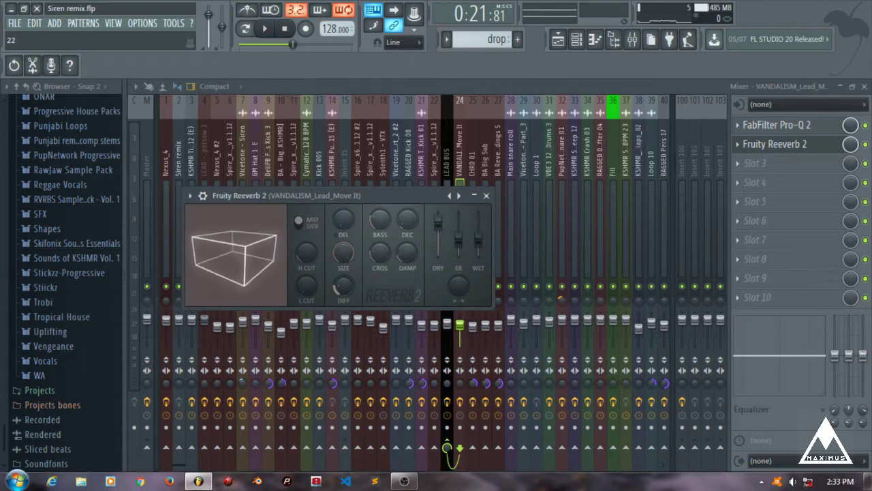
Reset the lead reverb's pre-delay to default and play a C5 lead note through it
right_click(352, 250)
right_click(347, 223)
right_click(347, 221)
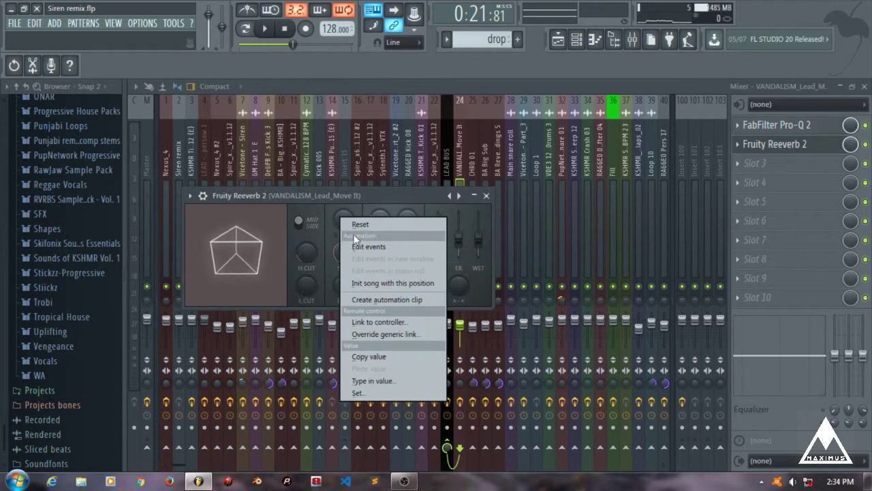
left_click(355, 225)
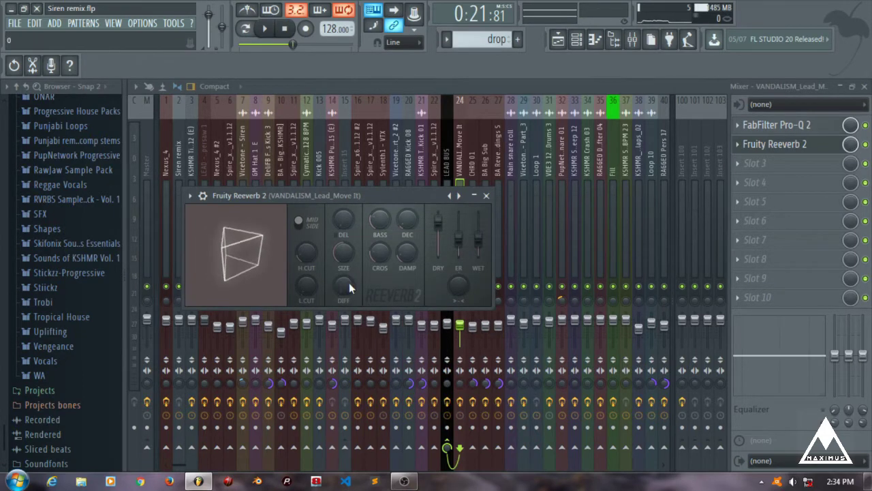
key("z")
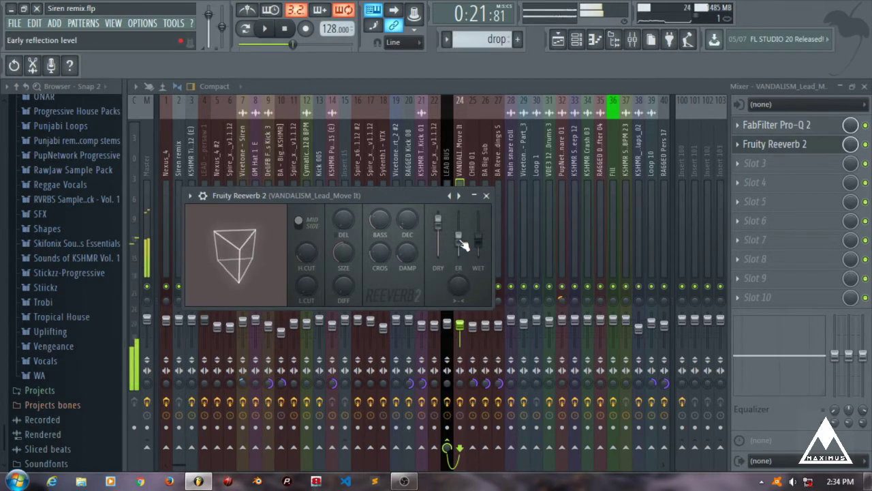
key("z")
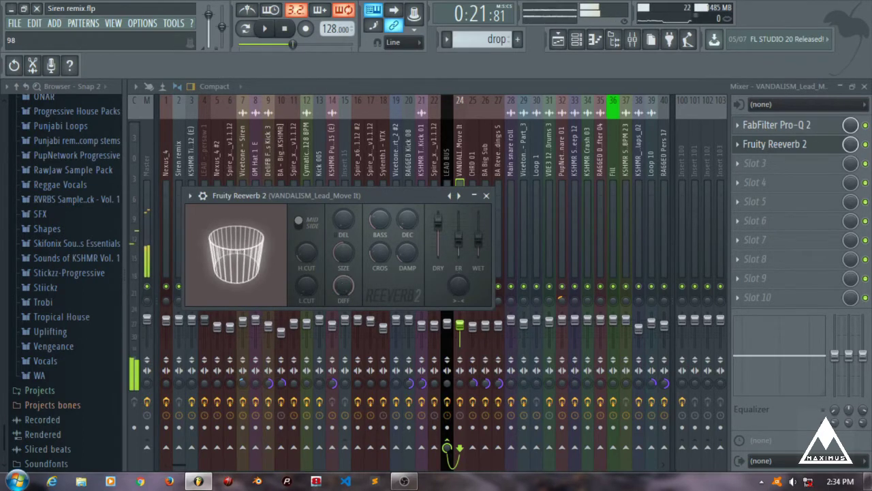
Check the LEAD BUS effects, then reselect the VANDALISM lead's mixer track
left_click(474, 197)
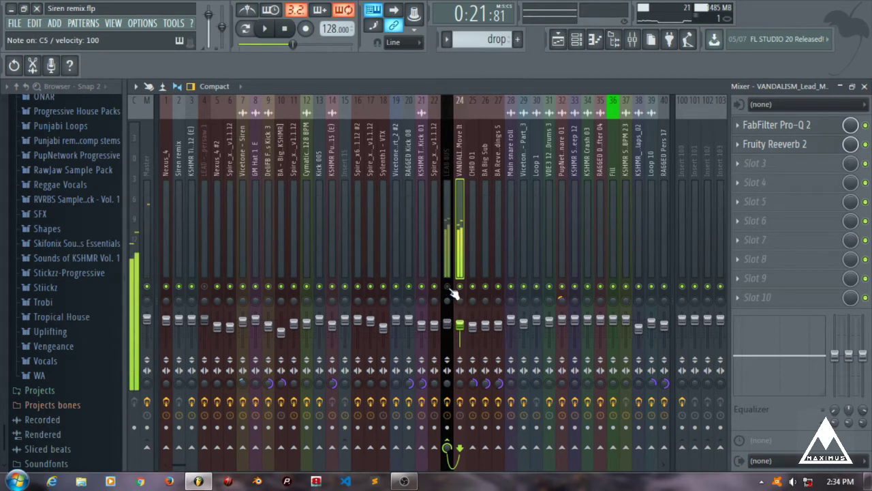
left_click(447, 132)
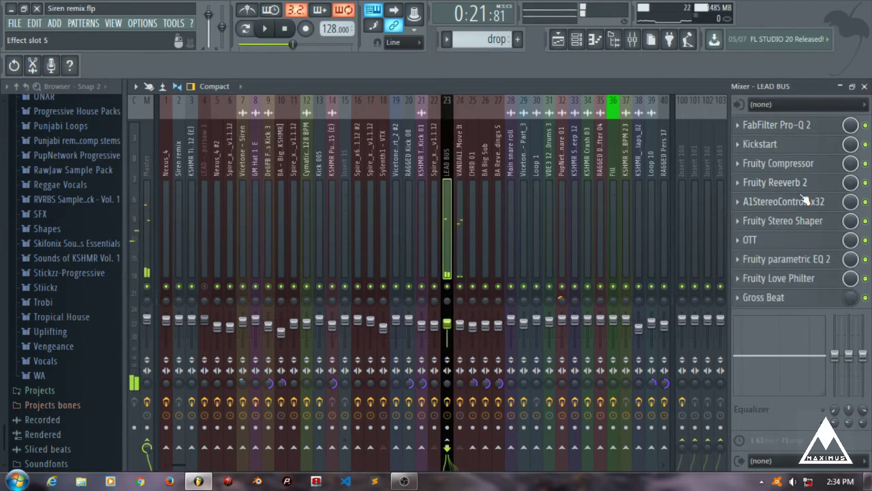
left_click(462, 136)
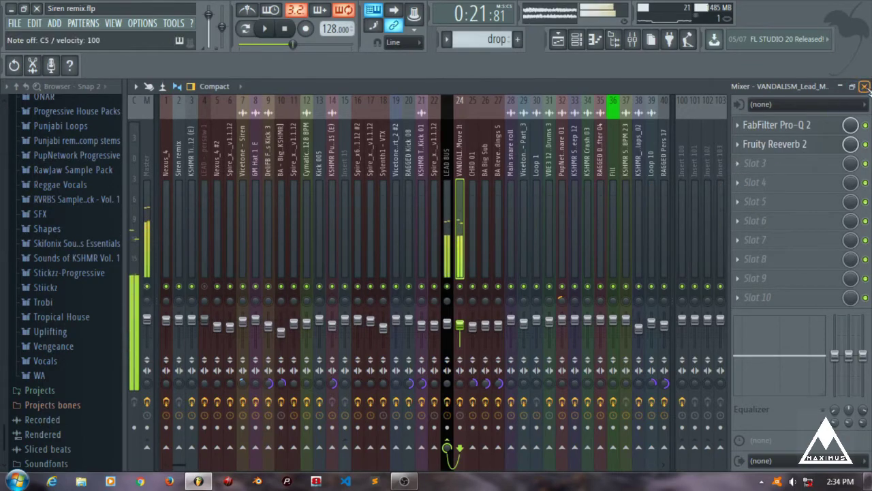
left_click(863, 86)
Reopen the lead's Fruity Reeverb 2 and raise its wet level to 78%
left_click(285, 297)
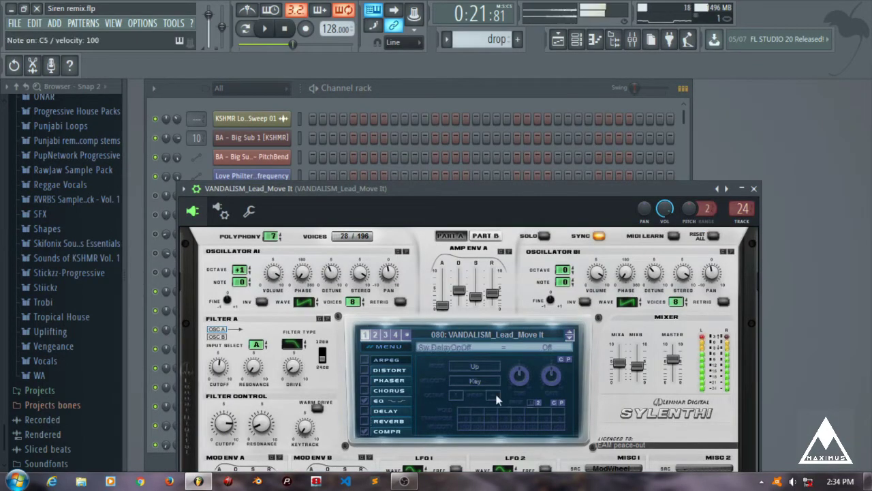
left_click(753, 189)
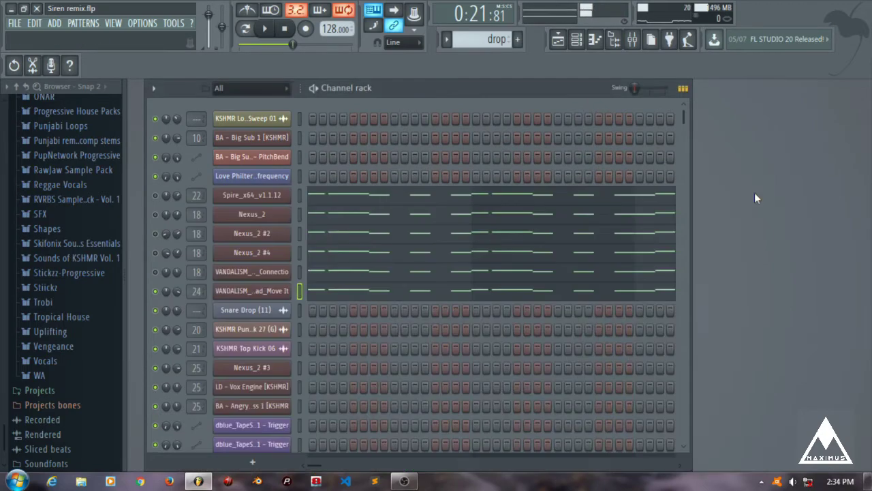
left_click(631, 40)
left_click(773, 143)
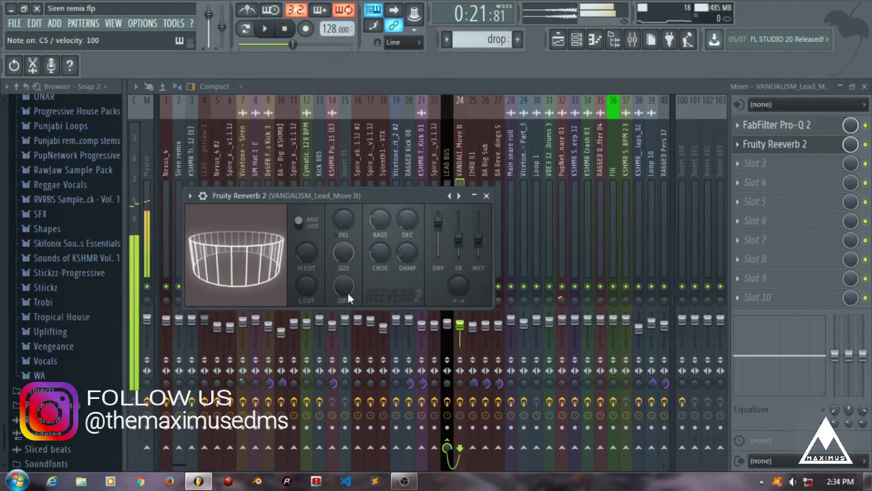
left_click_drag(480, 238, 481, 229)
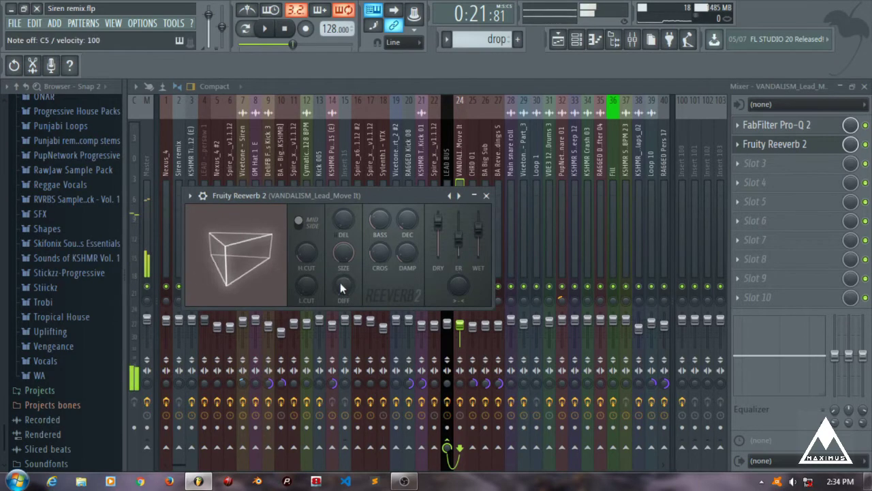
Close the lead reverb, locate the KSHMR Tight Snare 12 (E) channel, and open its mixer Reeverb 2
left_click(486, 196)
left_click(841, 86)
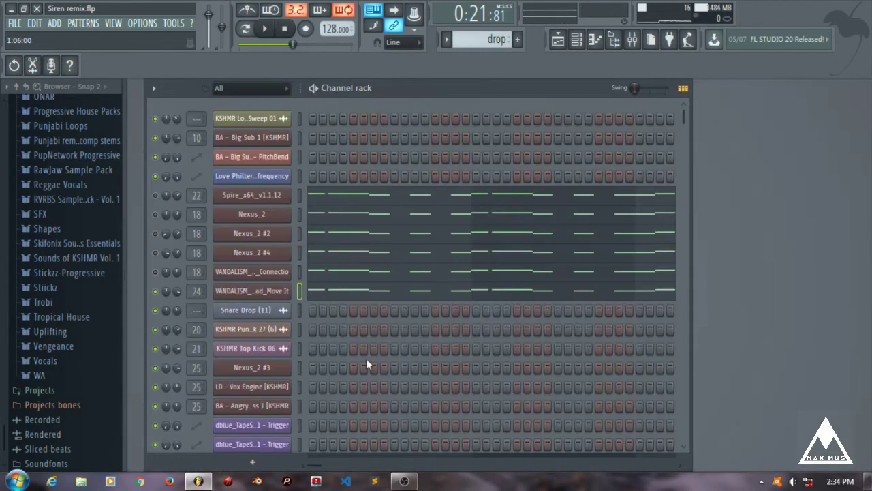
scroll(368, 375, "down", 10)
scroll(368, 390, "down", 5)
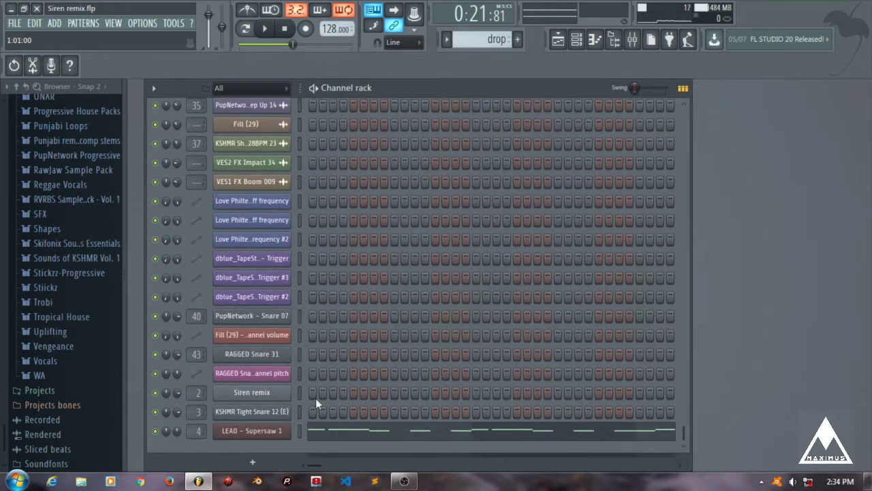
left_click(252, 411)
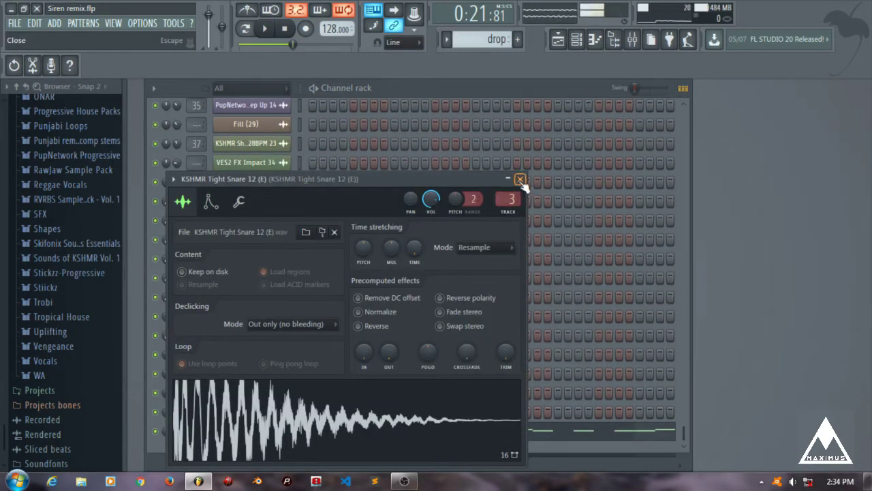
left_click(520, 180)
left_click(632, 39)
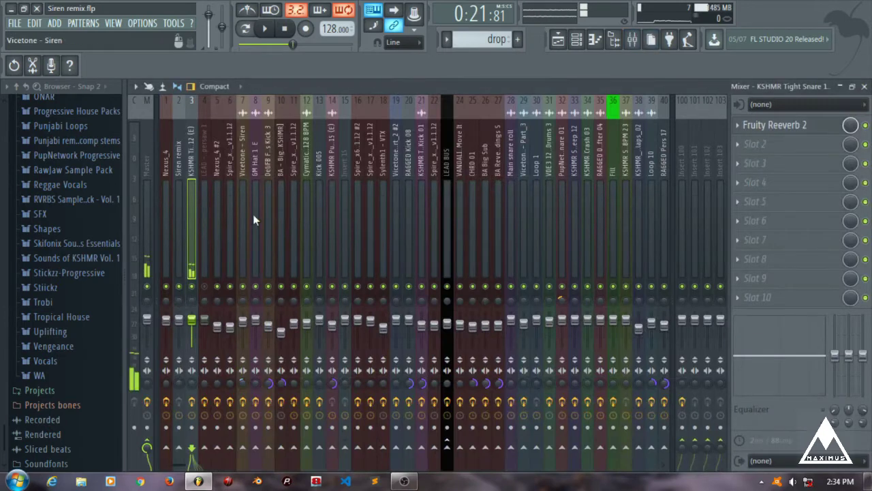
left_click(783, 125)
left_click(864, 86)
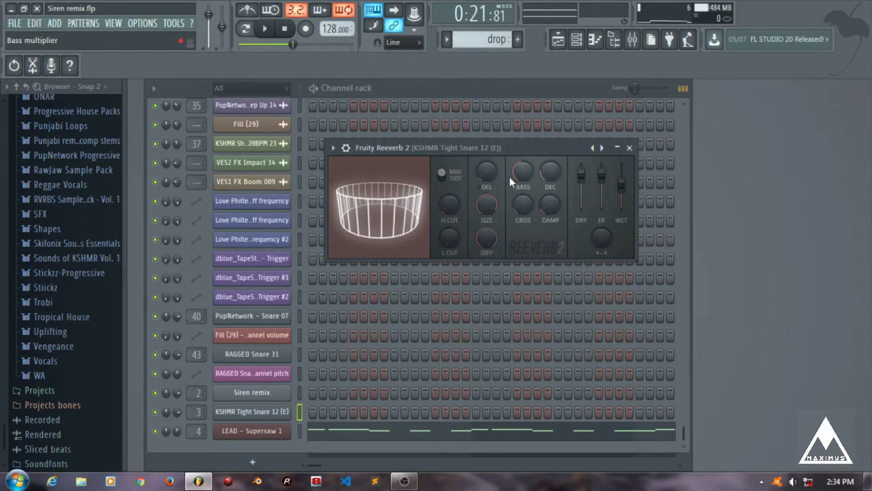
Drop the snare reverb diffusion to 0 and back up, set bass to 87%, and audition the snare
left_click_drag(488, 238, 488, 273)
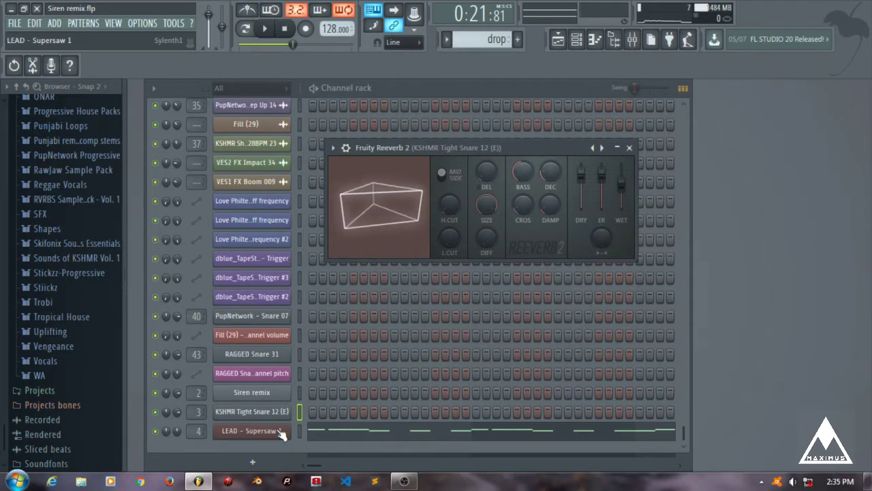
left_click(256, 411)
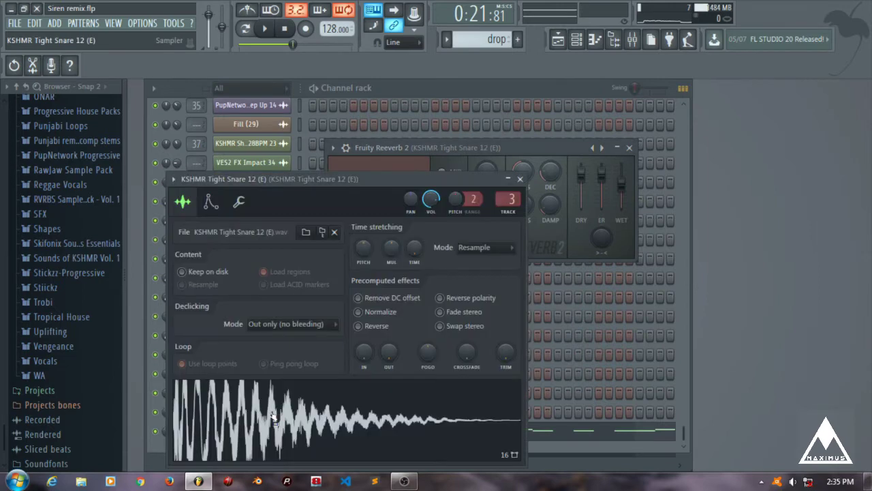
left_click(520, 179)
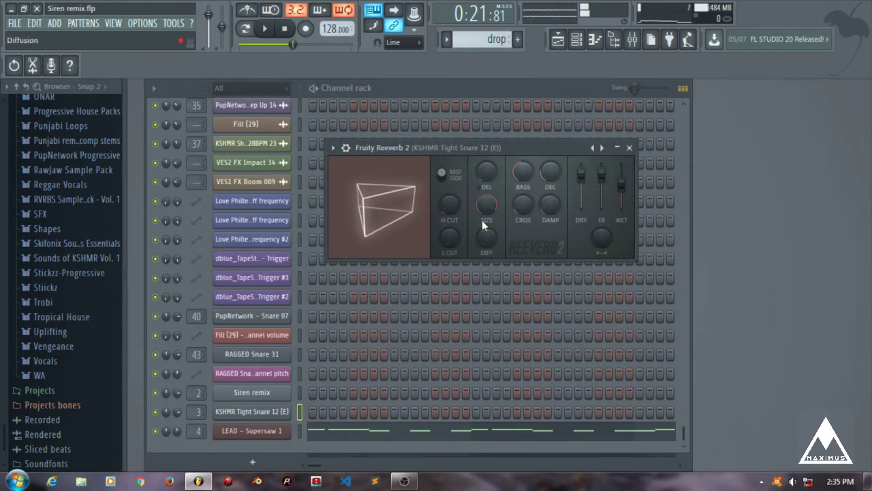
left_click_drag(495, 253, 489, 231)
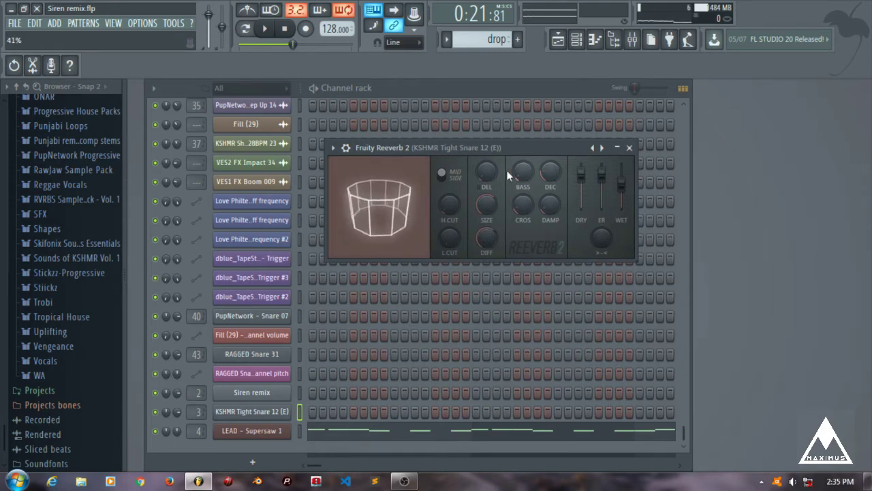
left_click_drag(510, 175, 522, 174)
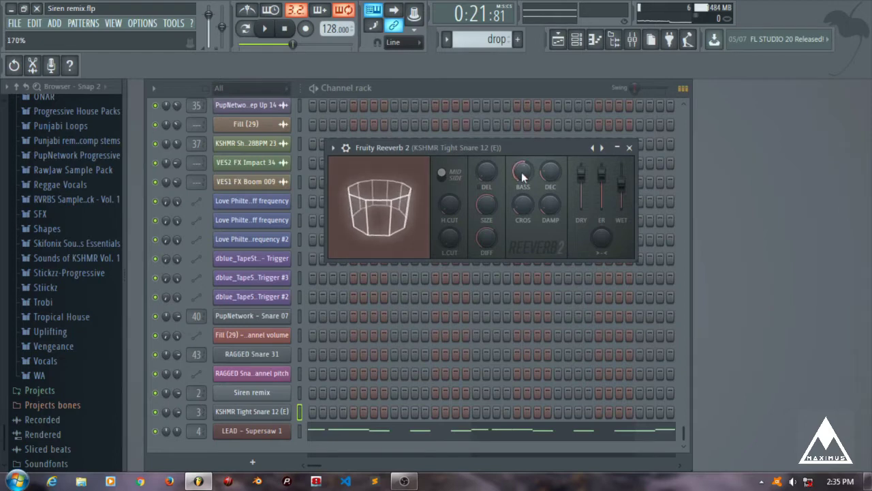
key("z")
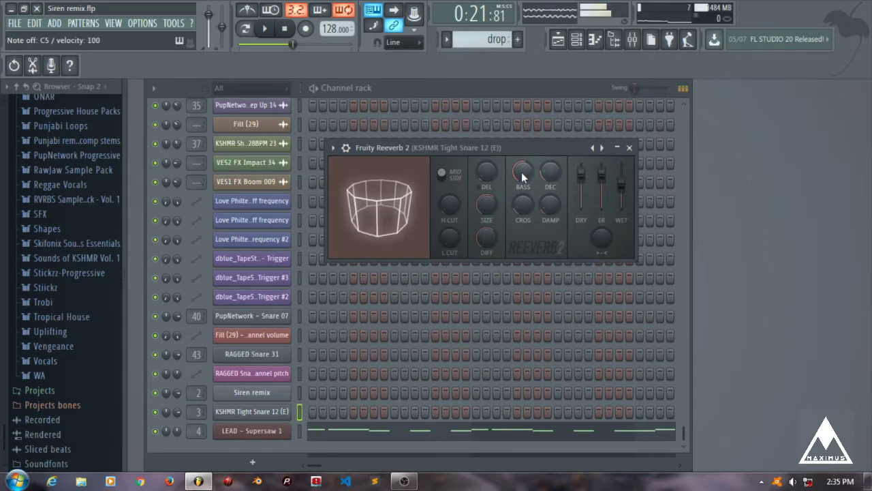
scroll(521, 172, "up", 3)
key("z")
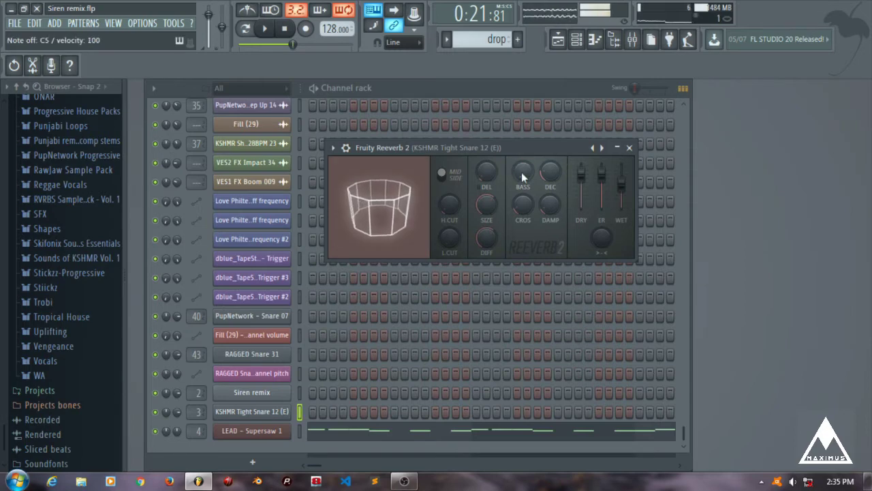
Reset the snare reverb's size, diffusion, high cut, wet, early reflection and dry levels to defaults
right_click(491, 202)
left_click(481, 205)
right_click(490, 241)
left_click(483, 244)
right_click(444, 239)
left_click(466, 244)
right_click(454, 205)
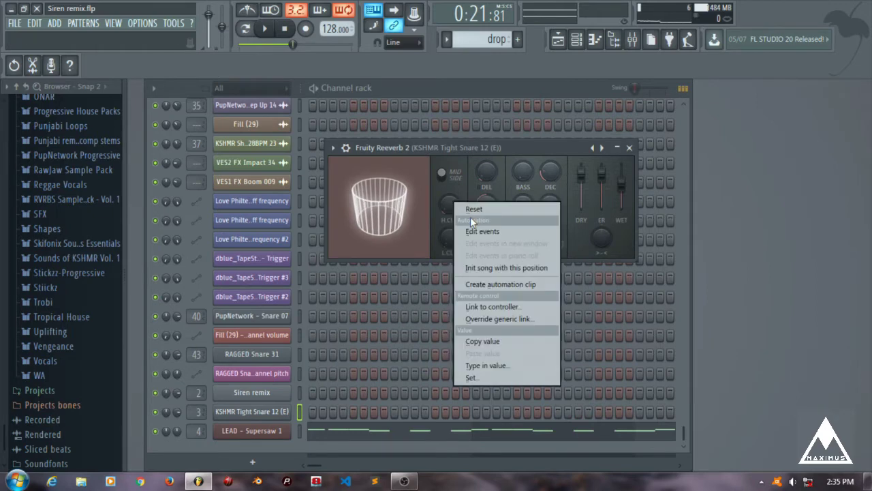
left_click(472, 208)
left_click_drag(621, 171, 622, 187)
right_click(622, 188)
left_click(637, 194)
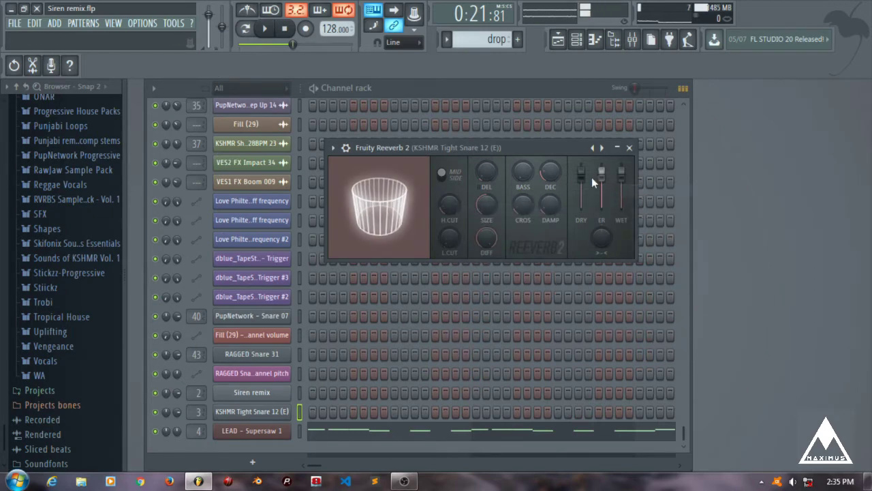
right_click(591, 177)
left_click(601, 188)
left_click(601, 188)
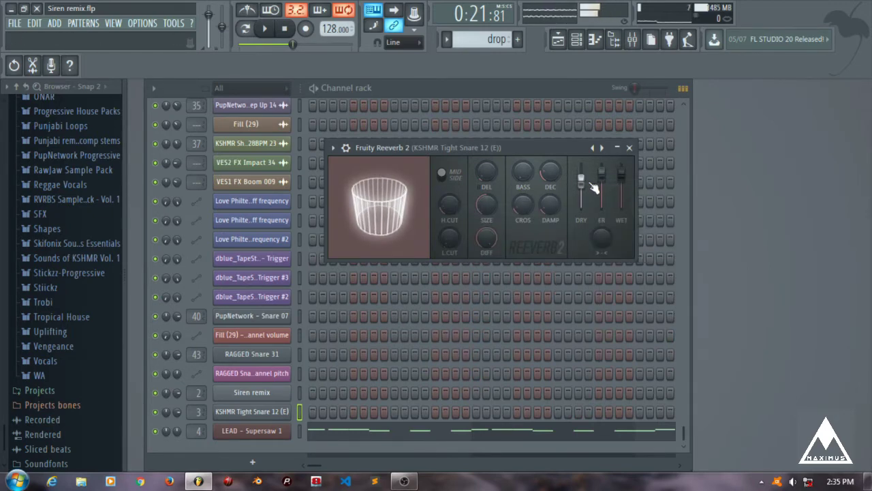
Lower the snare reverb's wet level, raise bass multiplier to 300%, shorten decay, set crossover to 588Hz
mouse_move(622, 169)
left_mouse_down()
mouse_move(622, 197)
mouse_move(621, 184)
left_mouse_up()
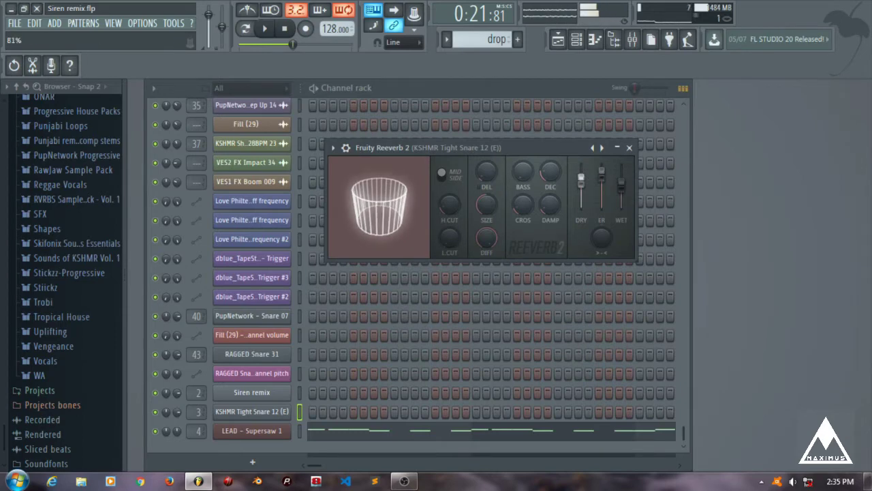
left_click_drag(524, 172, 523, 150)
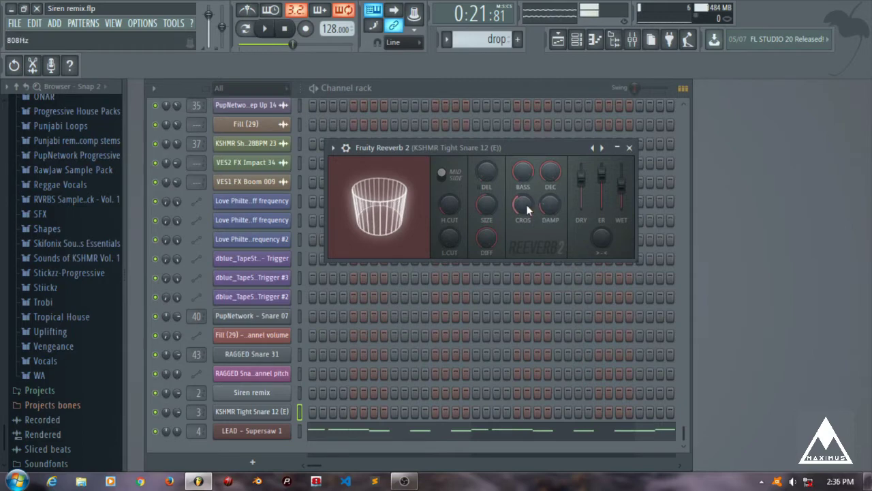
left_click_drag(548, 185, 538, 170)
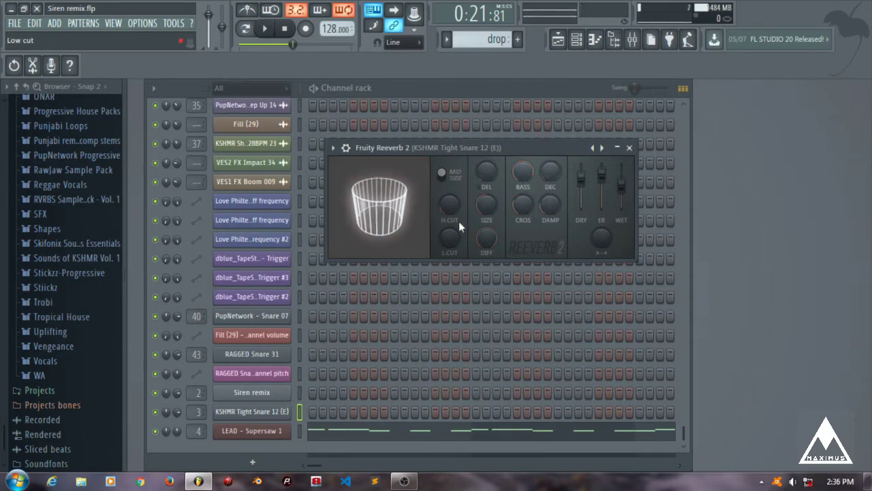
left_click_drag(523, 204, 523, 202)
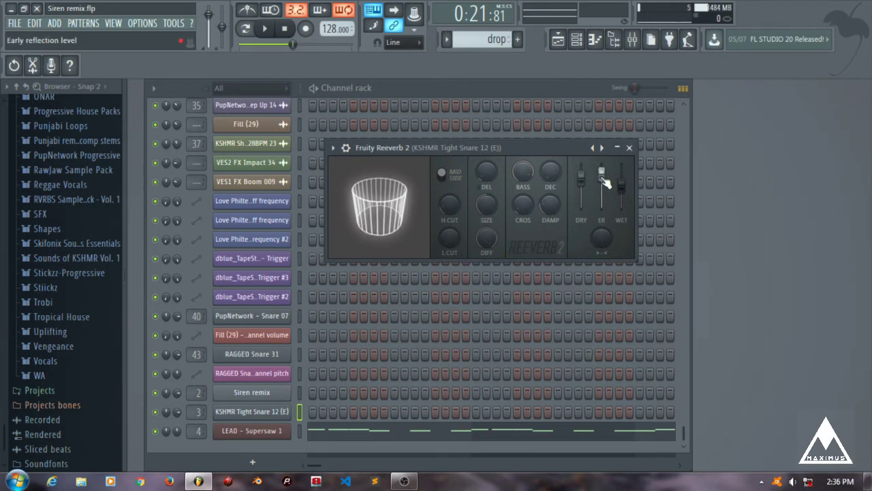
Set the reverb dry level to 78%, then pull the wet and dry faders down
left_click_drag(584, 200, 581, 164)
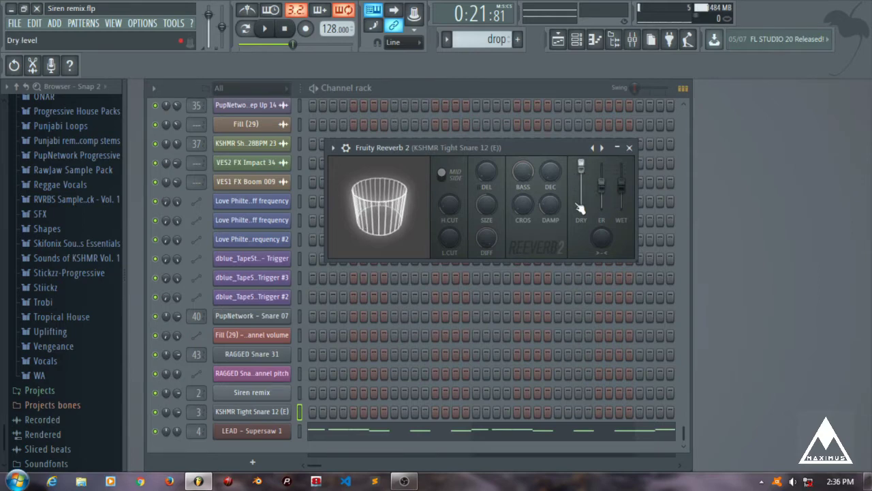
left_click_drag(630, 192, 633, 214)
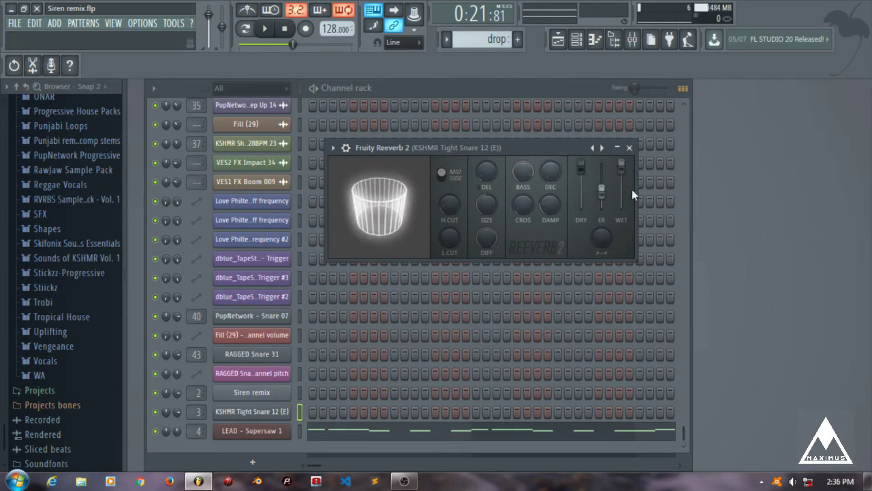
left_click_drag(582, 172, 584, 211)
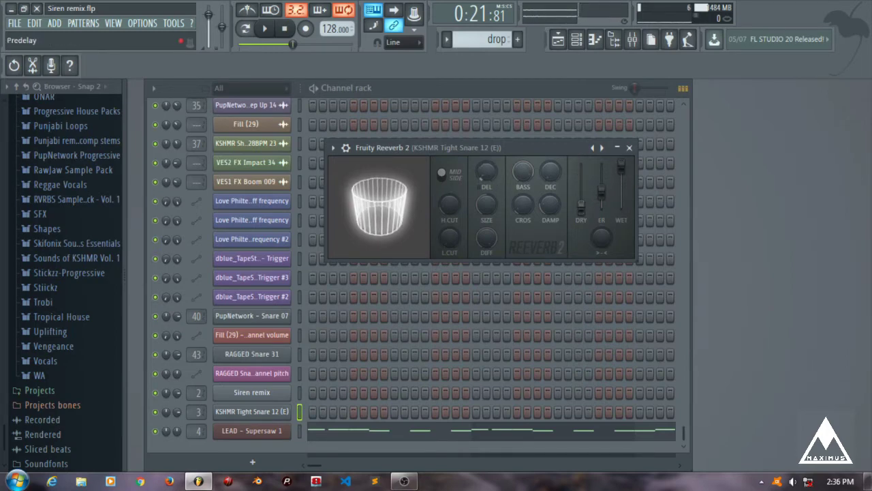
Check the decay time, nudge the wet level down and raise the dry level to 64%
left_click(549, 170)
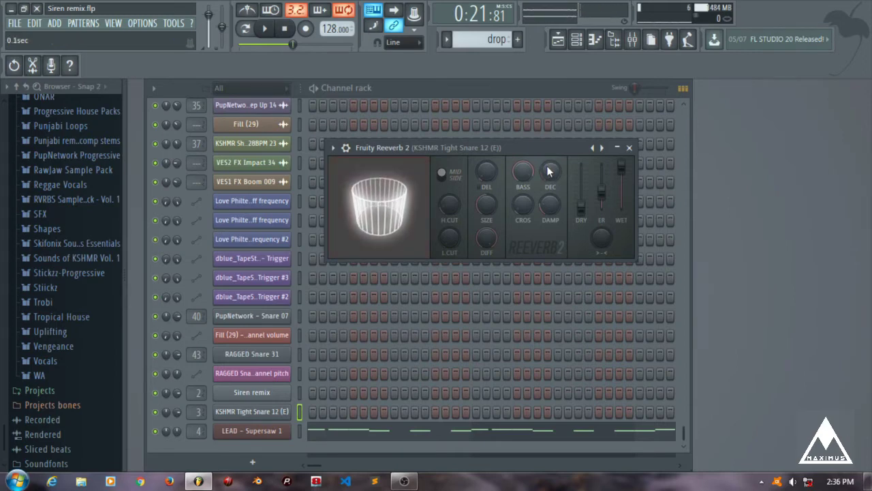
left_click_drag(580, 205, 581, 189)
left_click_drag(621, 168, 622, 175)
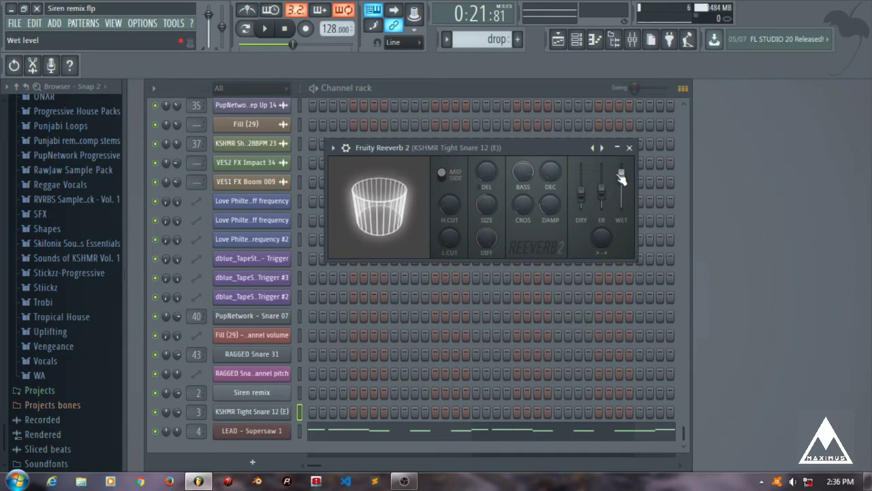
left_click_drag(580, 191, 601, 188)
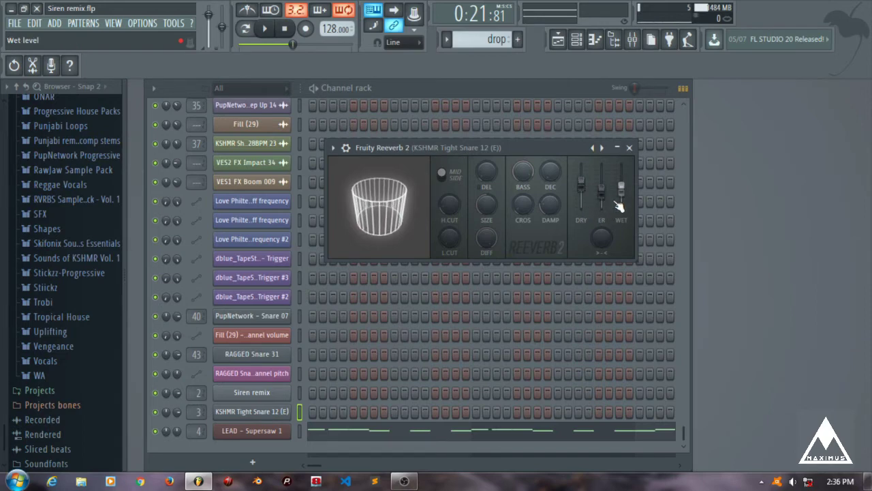
Set early reflections to 40%, narrow stereo separation to -100%, and preview a note
left_click_drag(607, 199, 607, 206)
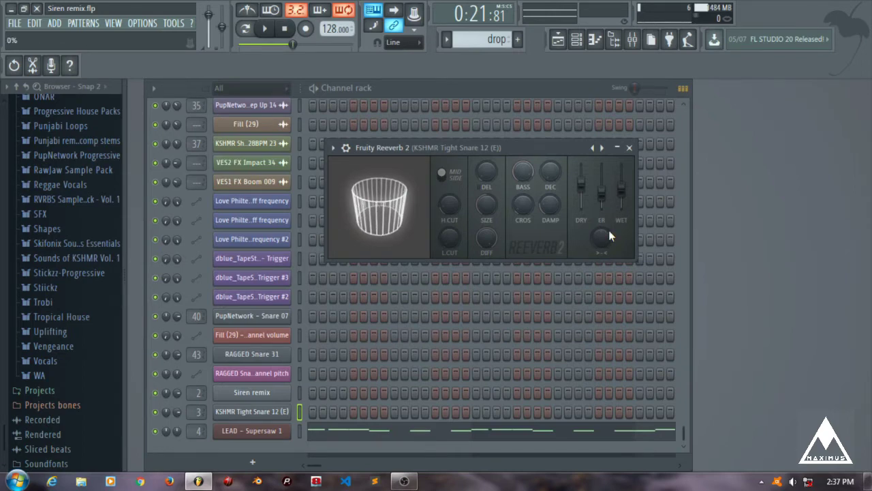
left_click_drag(609, 230, 608, 255)
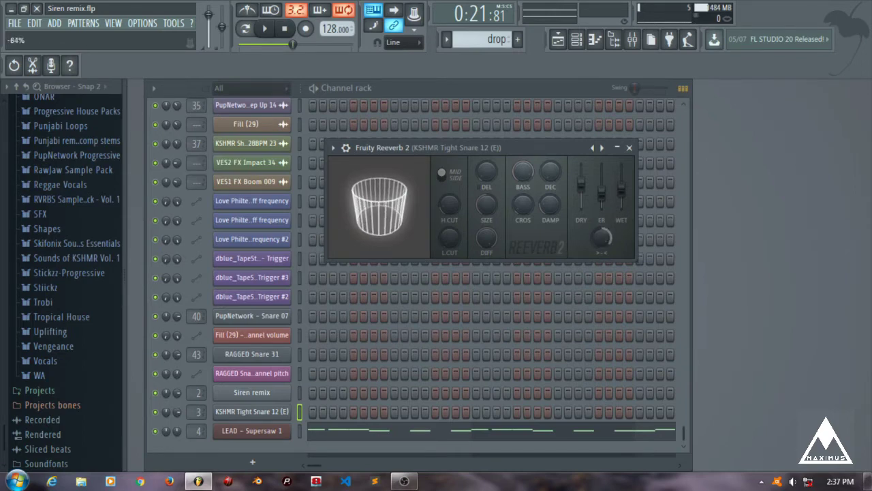
key("z")
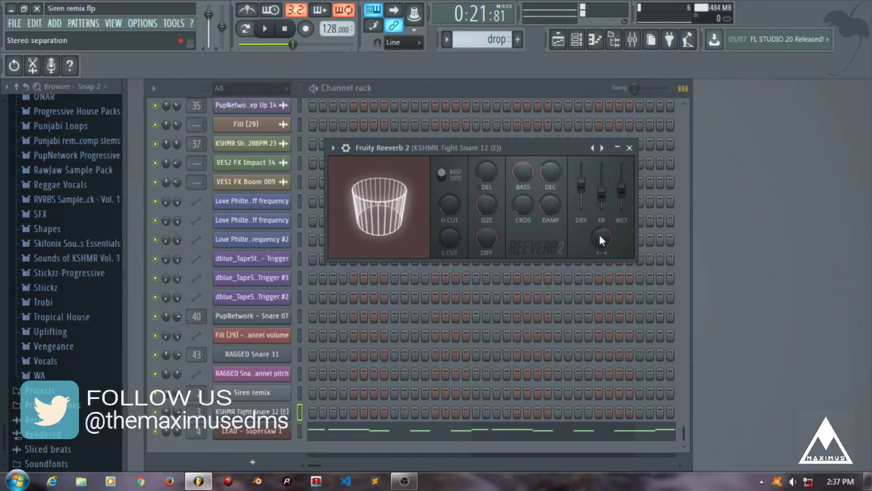
Audition the snare, close its Fruity Reeverb 2 window, and bring the mixer back up
key("z")
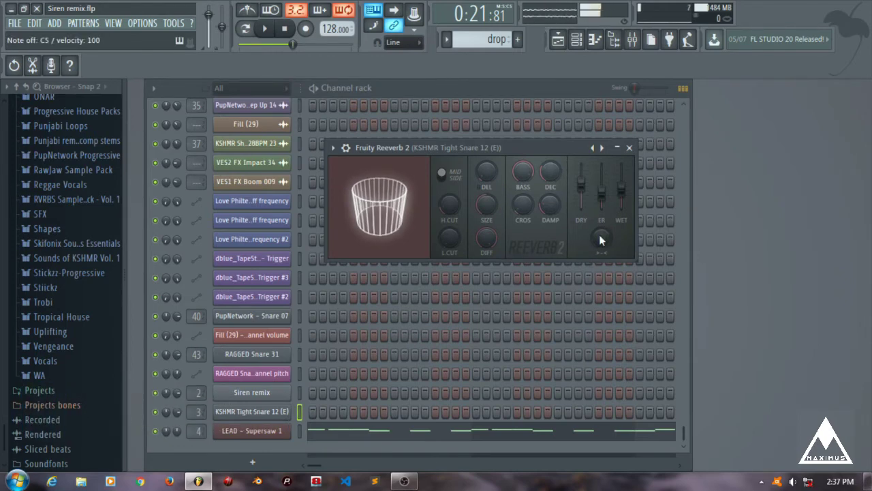
left_click(629, 147)
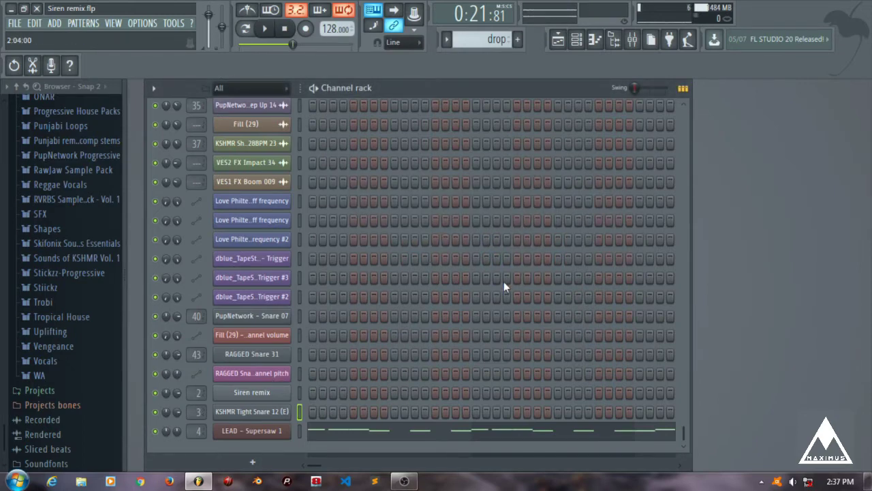
scroll(447, 311, "up", 15)
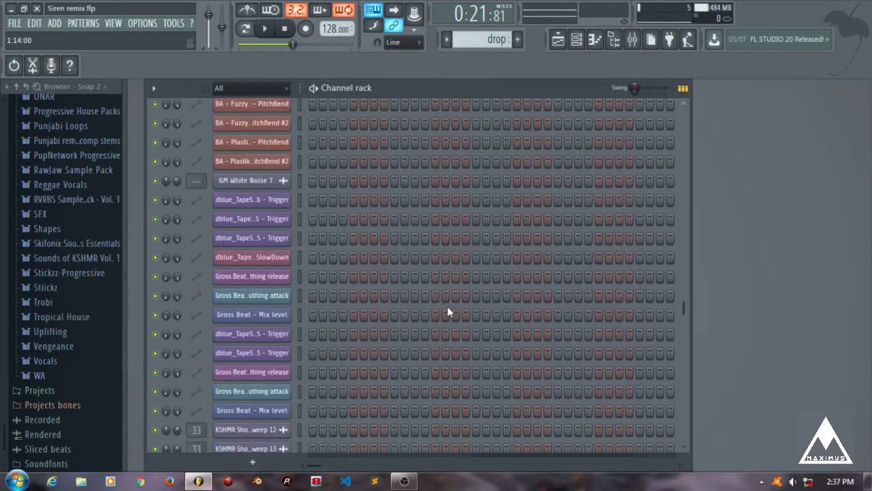
scroll(447, 306, "up", 4)
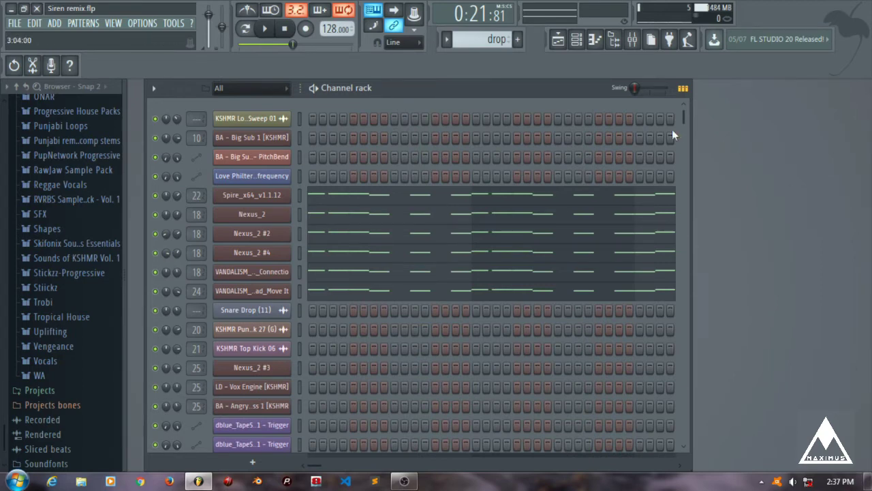
left_click(632, 39)
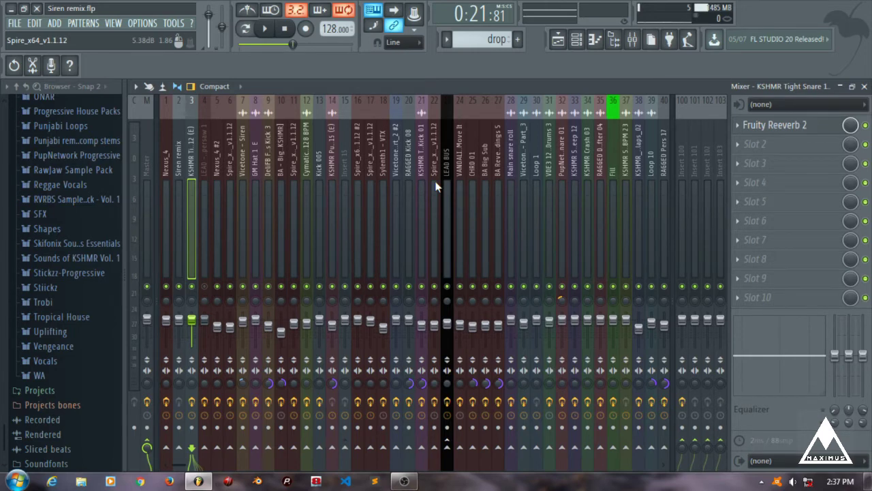
Replace the VANDALISM lead's Fruity Reeverb 2 with (none), then select the LEAD BUS and LEAD - Supersaw 1 inserts
left_click(449, 146)
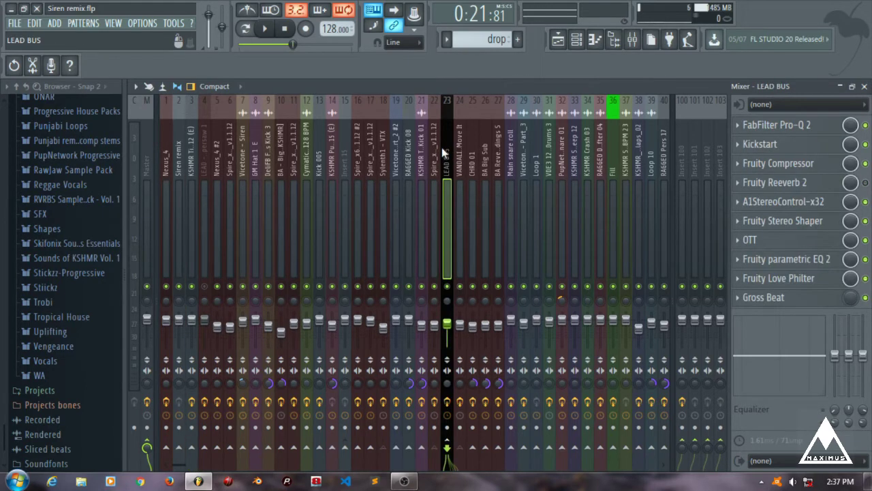
left_click(459, 147)
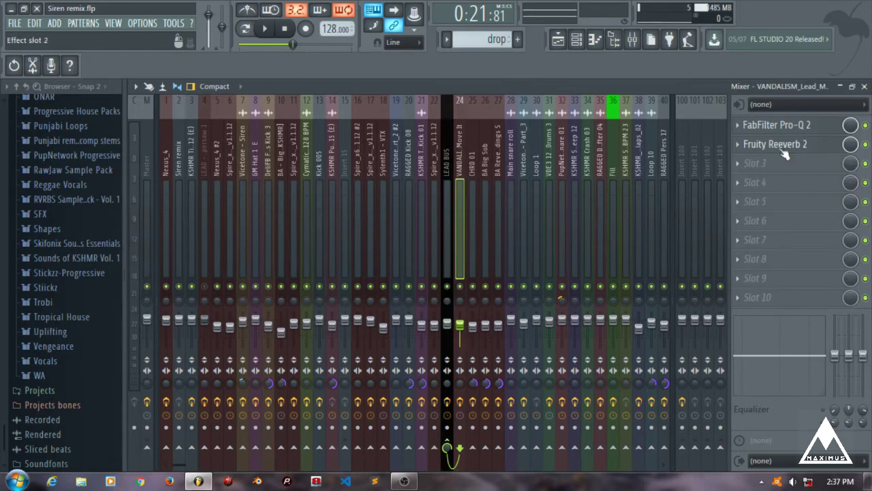
left_click(737, 144)
mouse_move(738, 160)
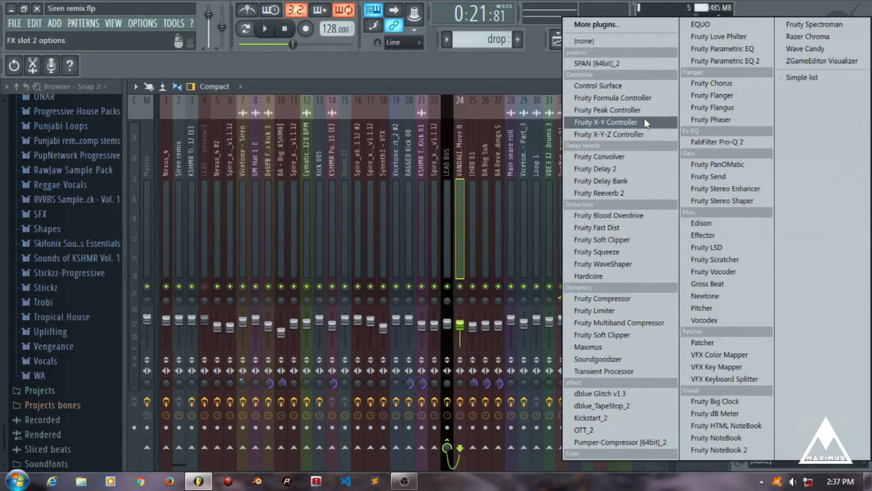
left_click(591, 44)
left_click(445, 162)
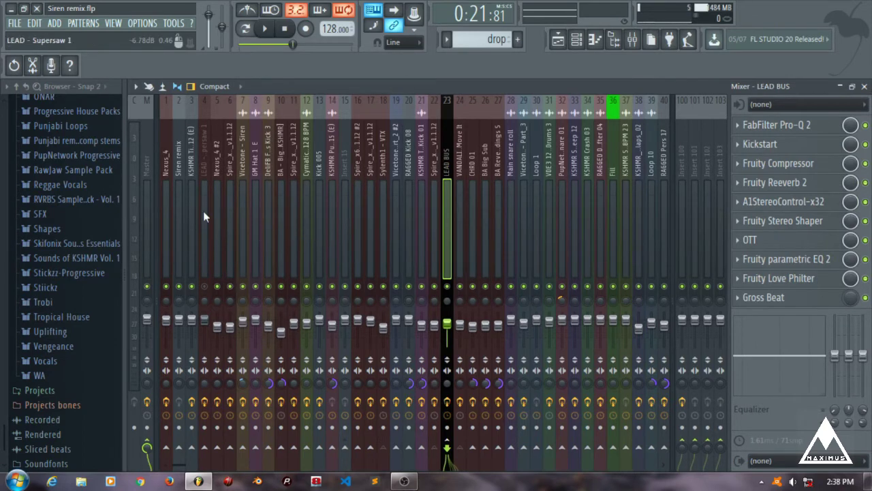
left_click(199, 167)
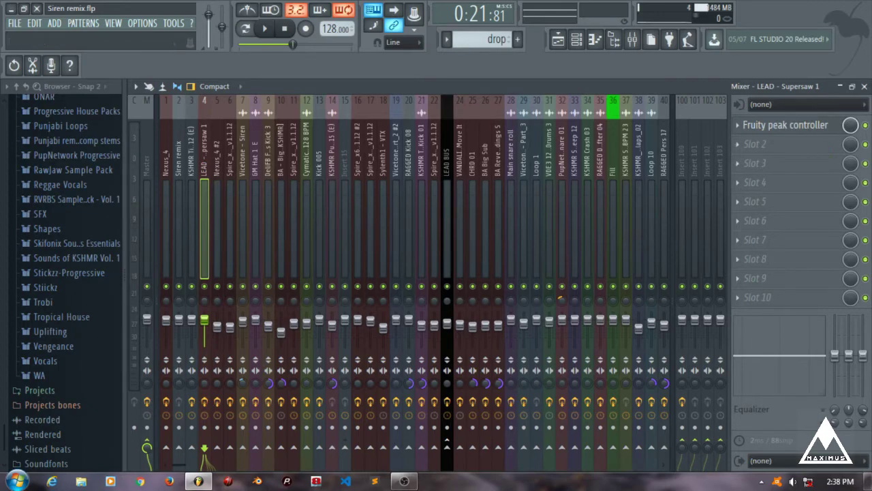
Close the mixer and check the LEAD - Supersaw 1 Sylenth1 synth in the Channel rack
left_click(864, 86)
scroll(479, 380, "down", 4)
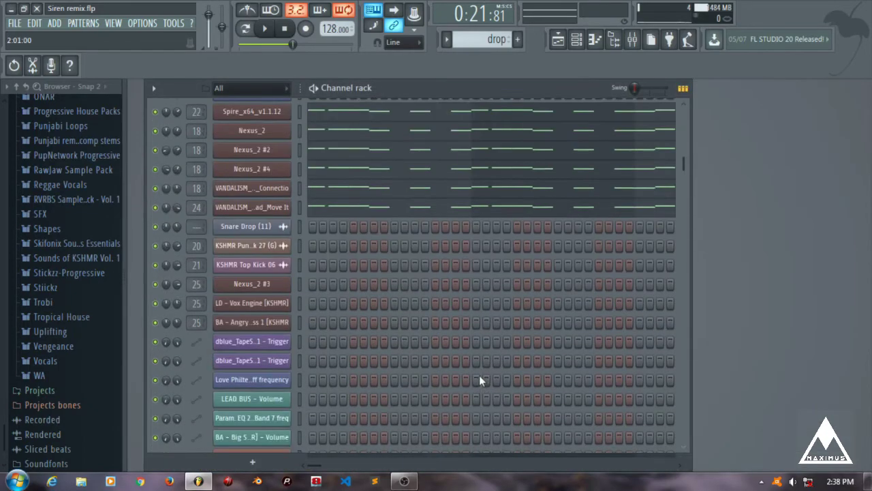
scroll(479, 380, "down", 12)
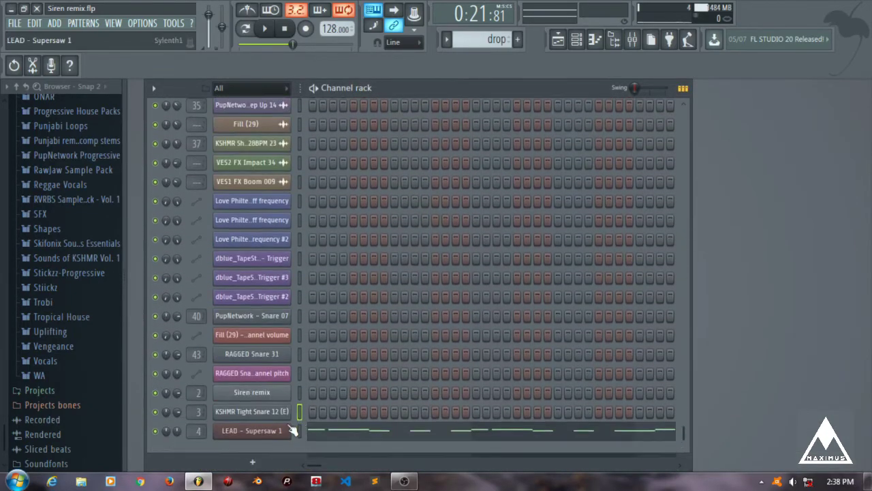
left_click(279, 430)
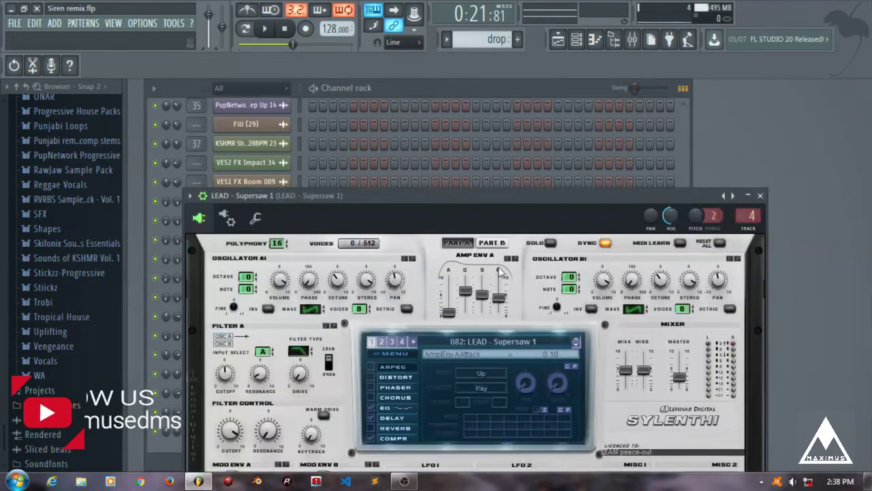
left_click(760, 195)
scroll(449, 248, "up", 15)
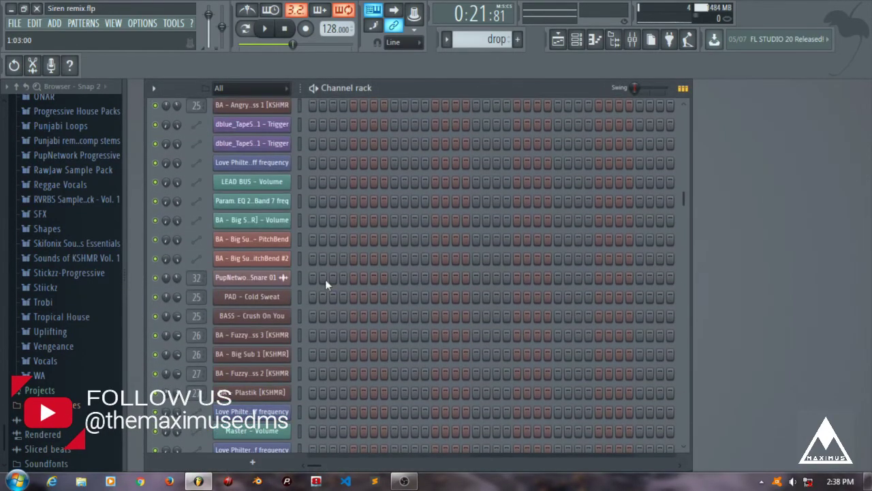
scroll(353, 279, "up", 5)
scroll(321, 242, "down", 10)
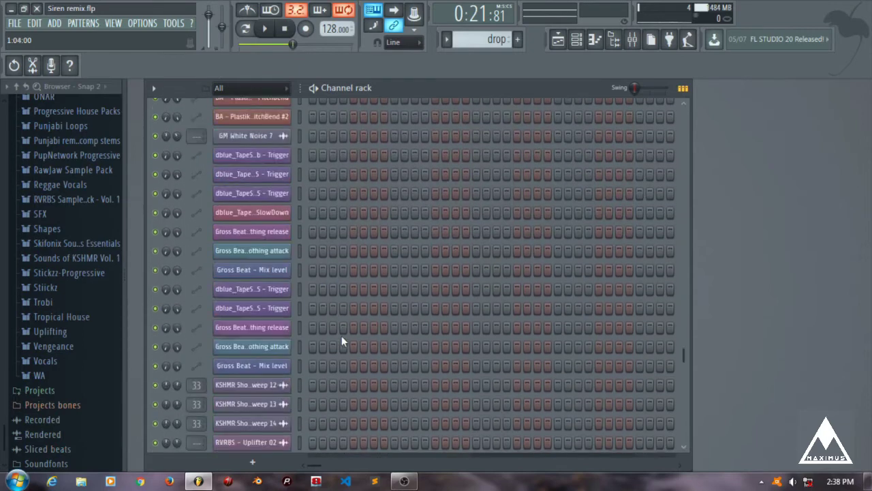
scroll(361, 352, "down", 6)
key("KP_Add")
Switch back to the drop pattern, recheck Sylenth1, and reopen the mixer on the supersaw's insert
left_click(447, 40)
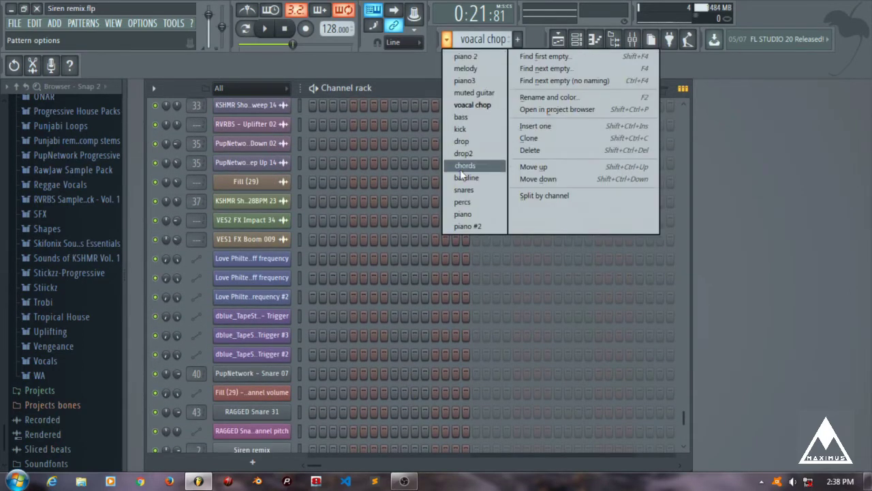
left_click(463, 142)
scroll(453, 361, "down", 1)
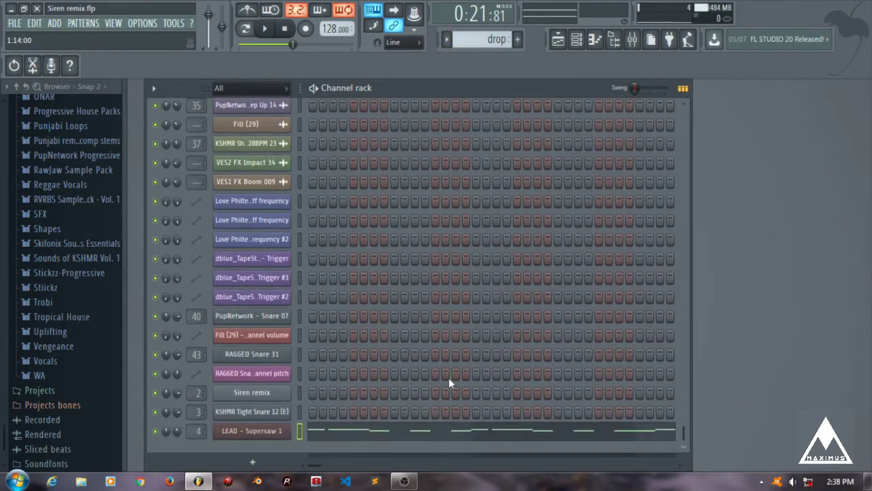
left_click(255, 433)
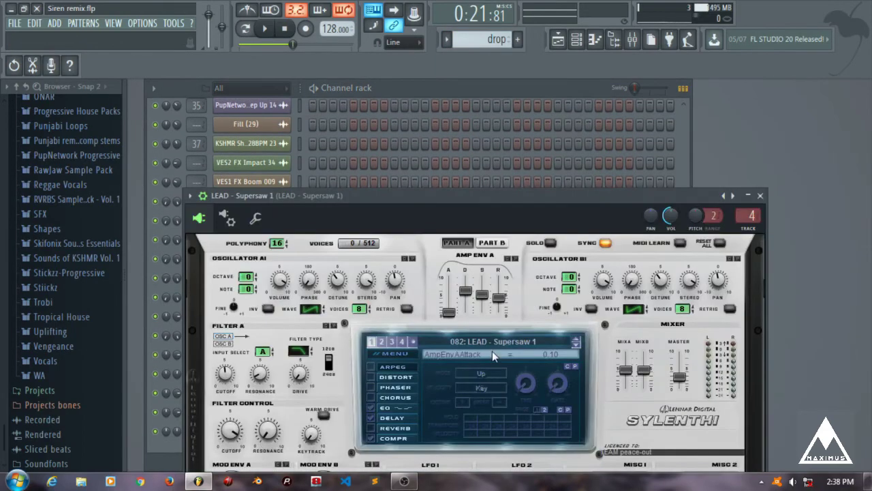
left_click(760, 196)
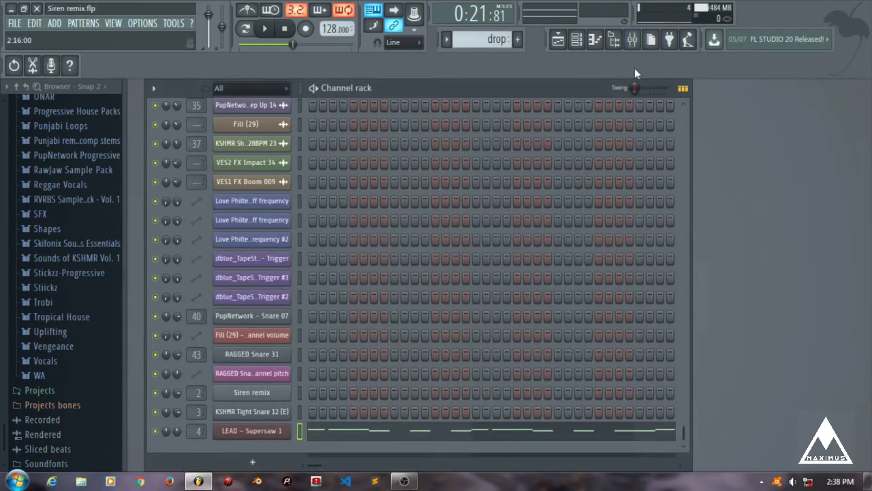
left_click(635, 44)
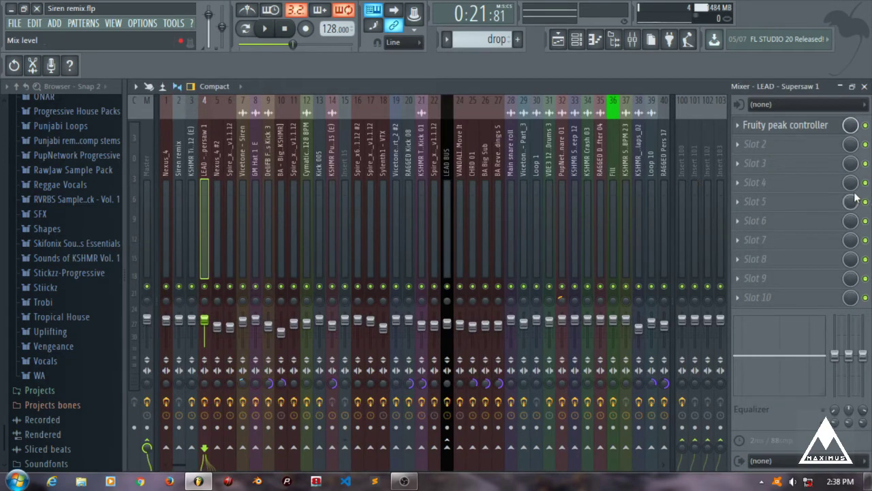
Inspect and close the Supersaw's Fruity peak controller, then select LEAD BUS insert 23
left_click(797, 126)
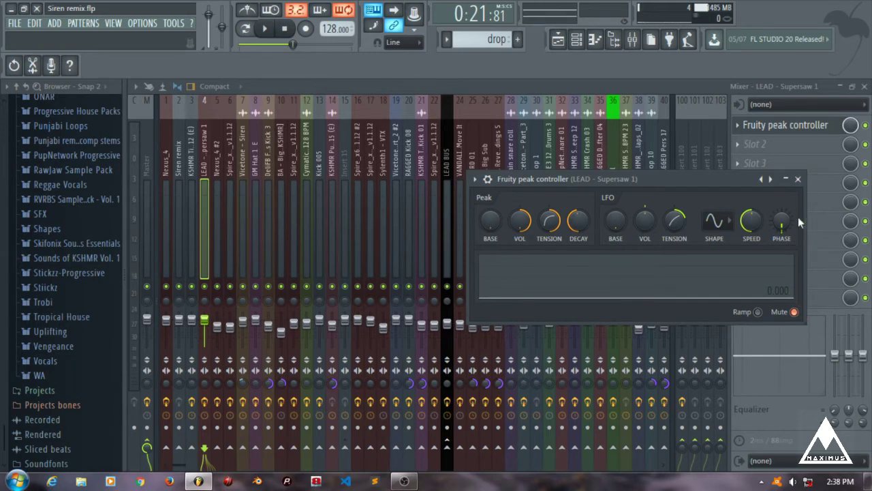
left_click(798, 179)
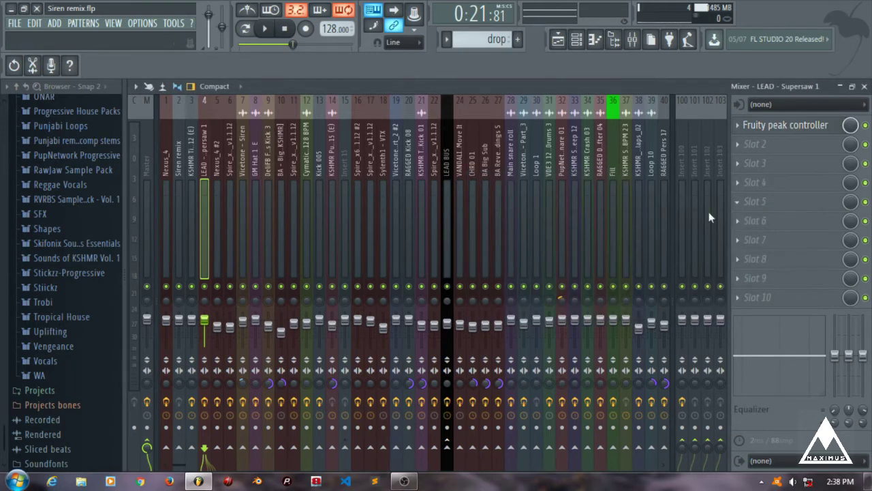
left_click(444, 146)
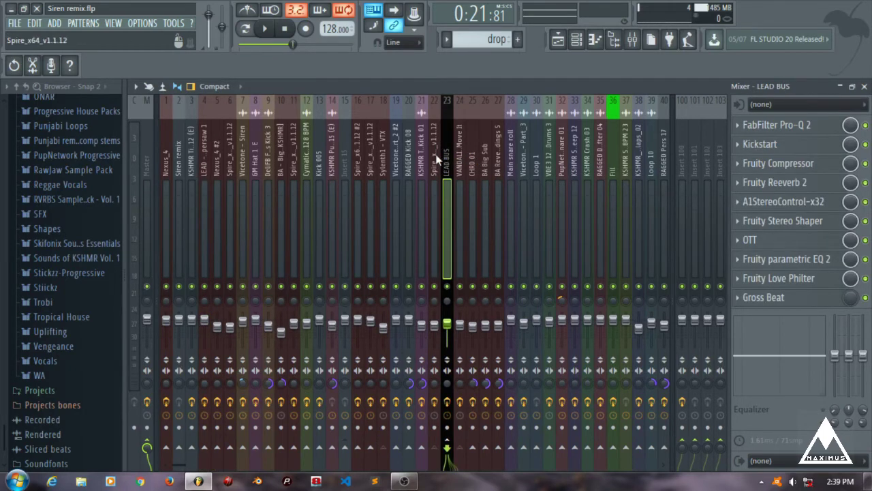
left_click(436, 156)
left_click(448, 141)
left_click(438, 129)
left_click(447, 123)
left_click(468, 119)
left_click(447, 132)
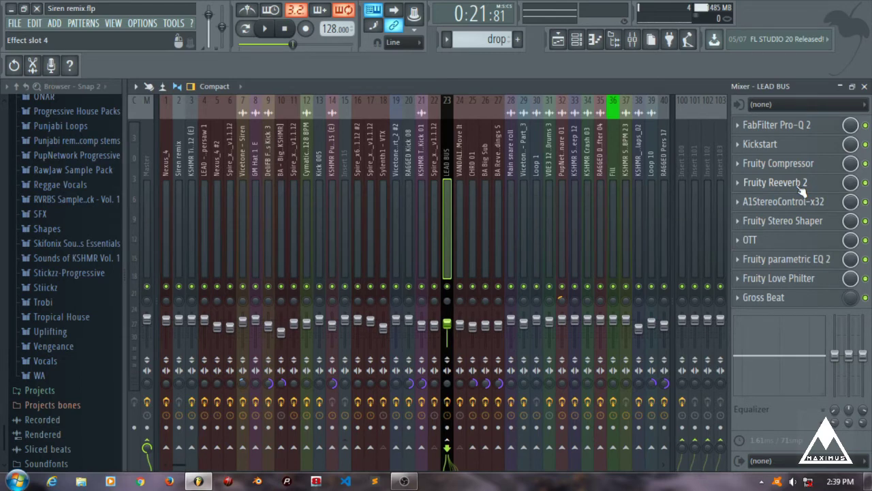
left_click(205, 117)
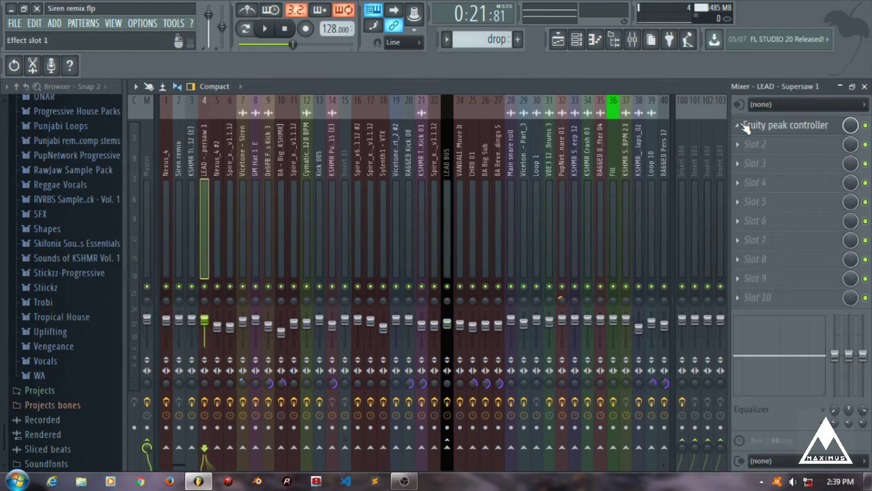
left_click(800, 129)
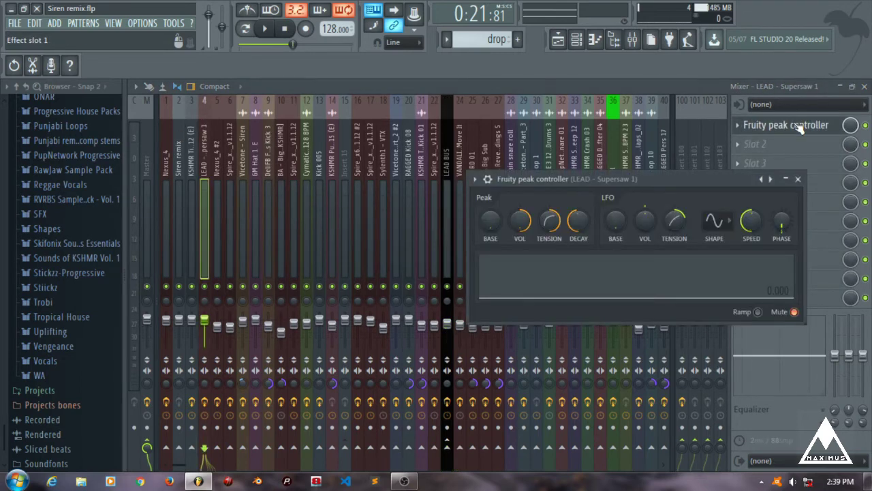
left_click(798, 179)
left_click(443, 163)
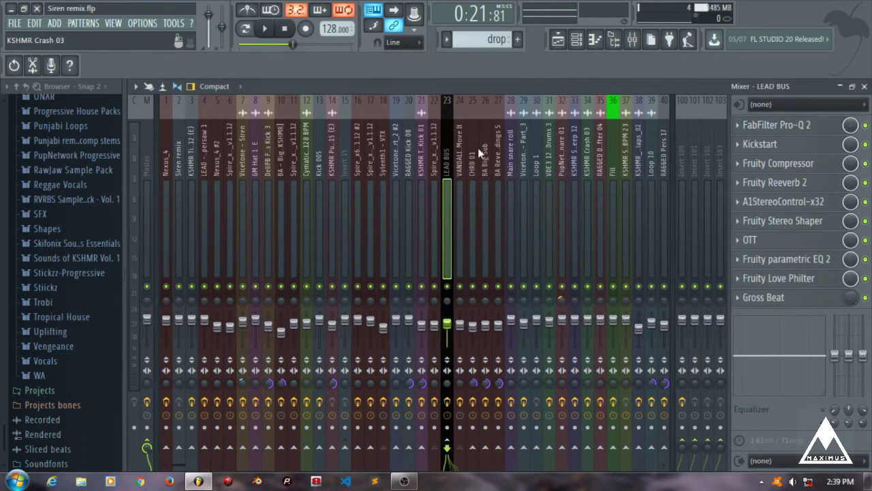
Link the LEAD BUS Reeverb 2 mix level to Peak ctrl - Peak using the Inverted mapping formula
right_click(853, 186)
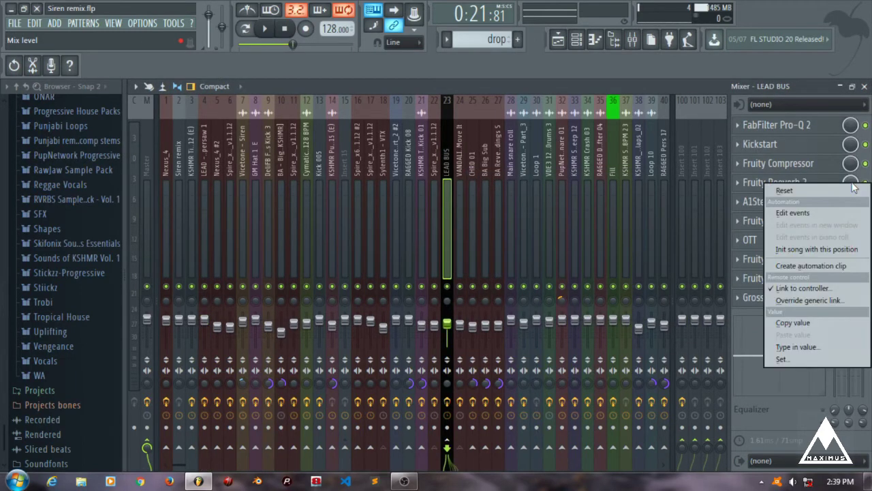
left_click(804, 288)
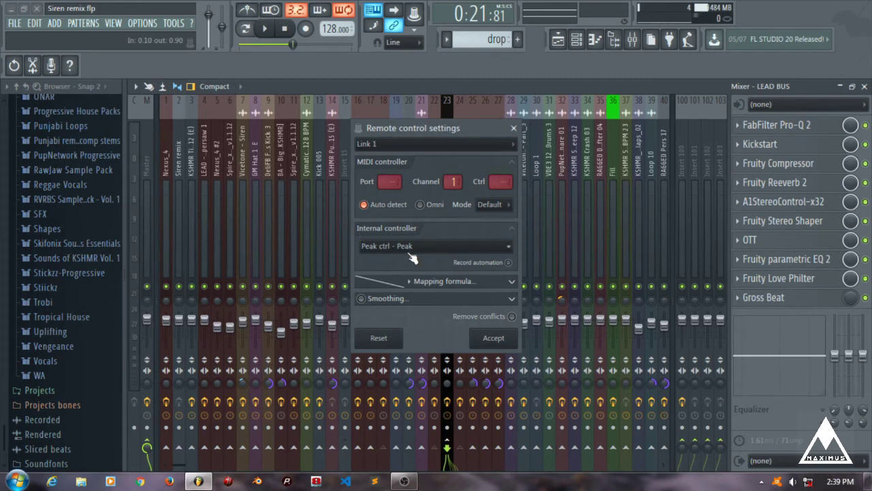
left_click(414, 248)
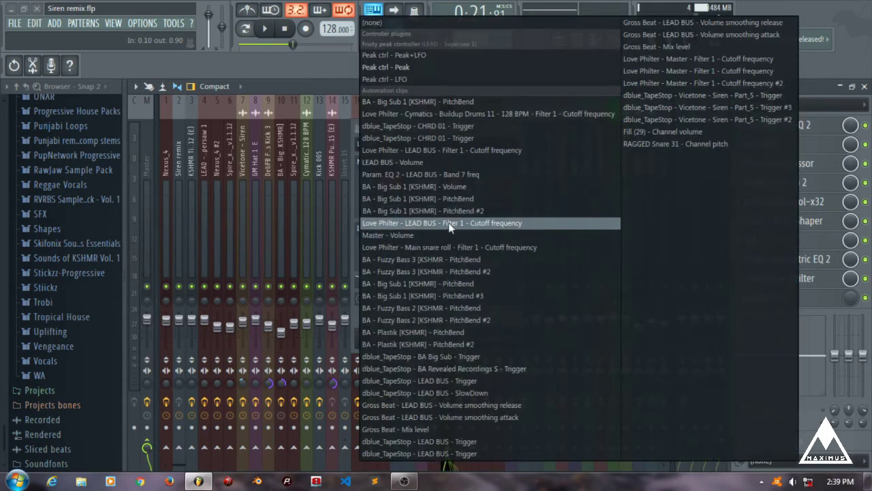
left_click(418, 67)
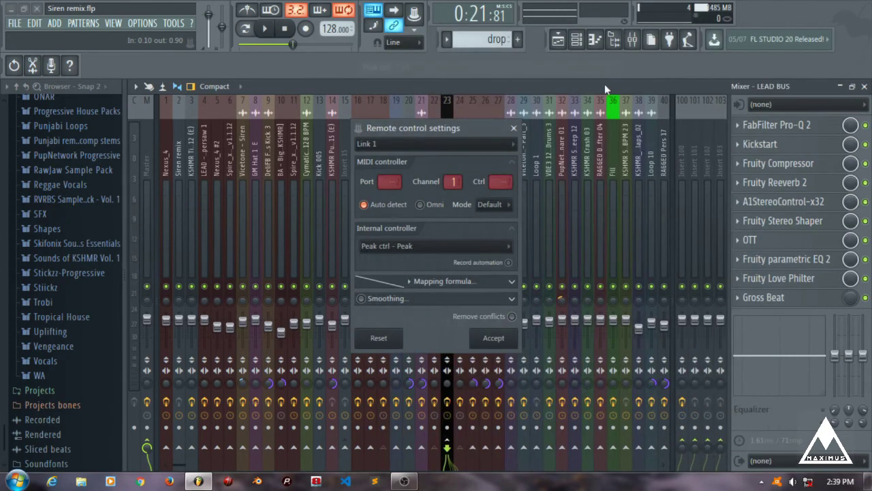
left_click(416, 282)
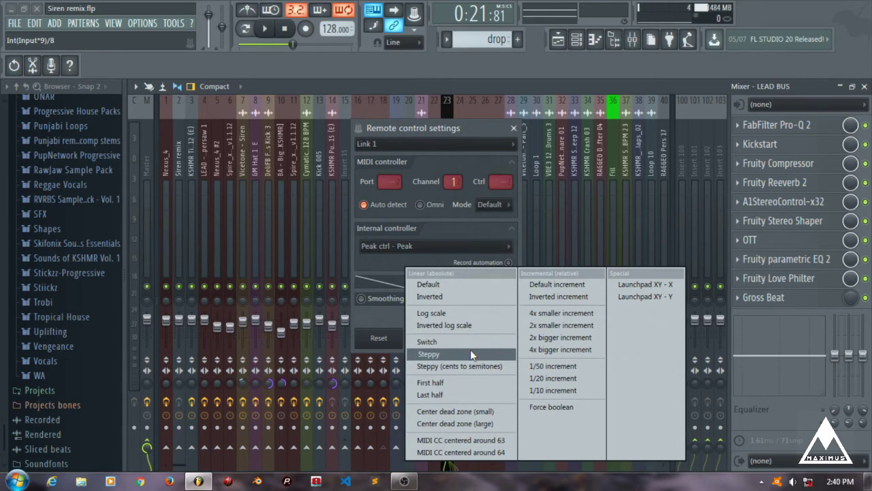
left_click(450, 294)
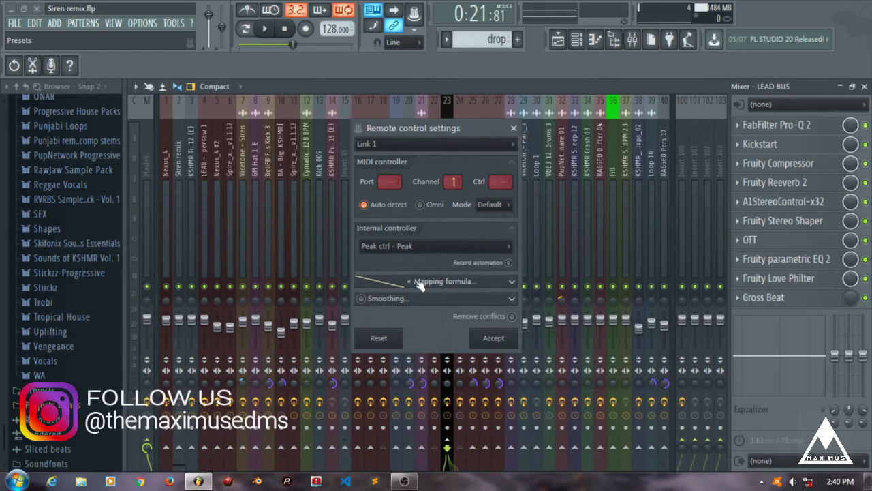
left_click(436, 287)
left_click(433, 296)
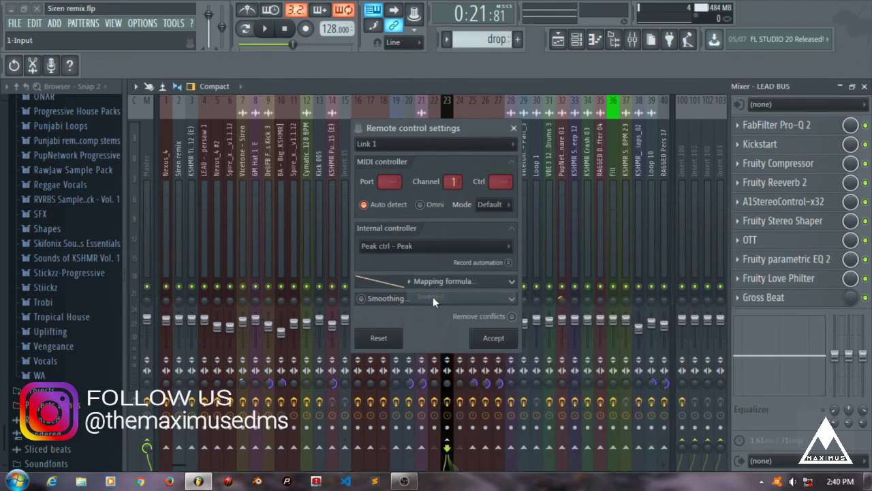
left_click(510, 342)
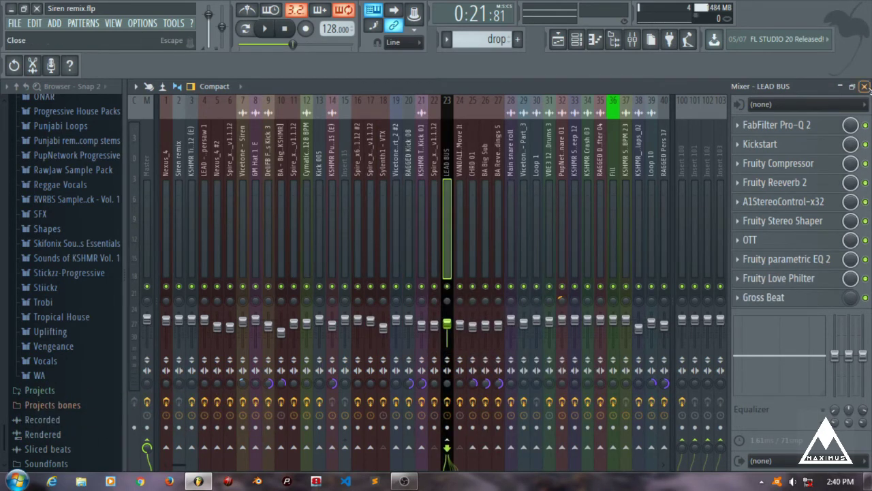
Play the track to hear the link, then bring up the LEAD - Supersaw 1 peak controller
left_click(864, 87)
key("space")
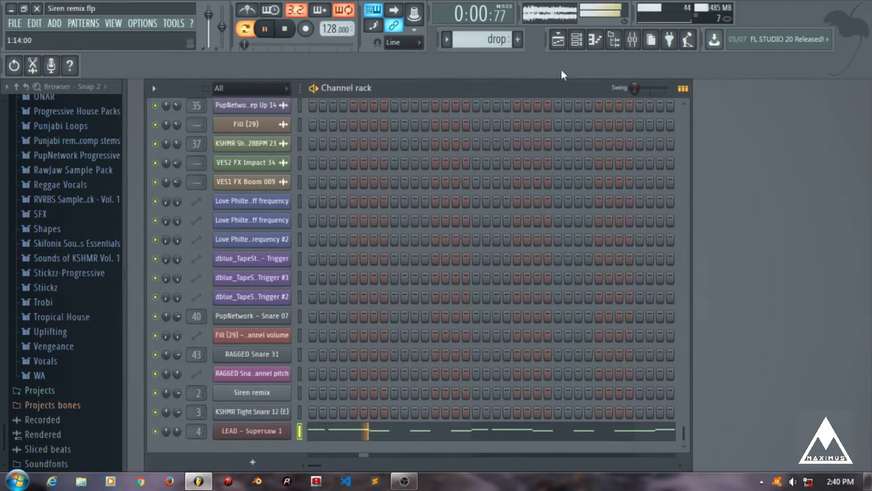
left_click(633, 38)
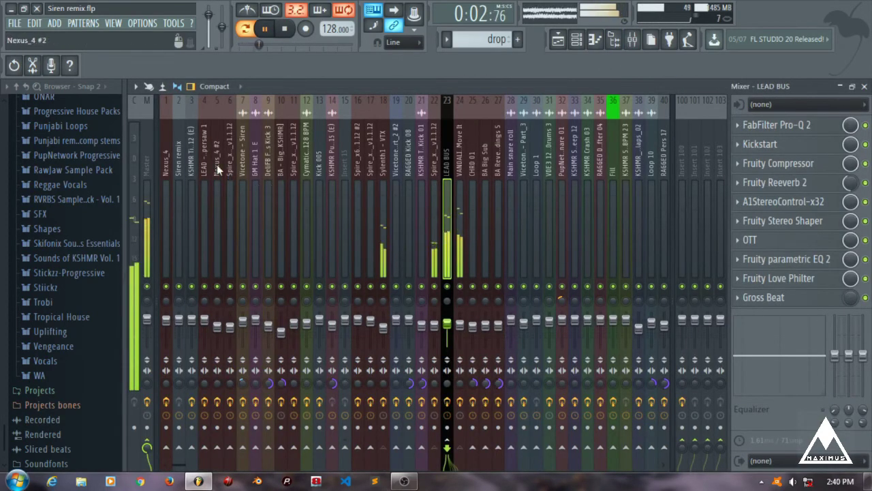
left_click(207, 132)
left_click(763, 125)
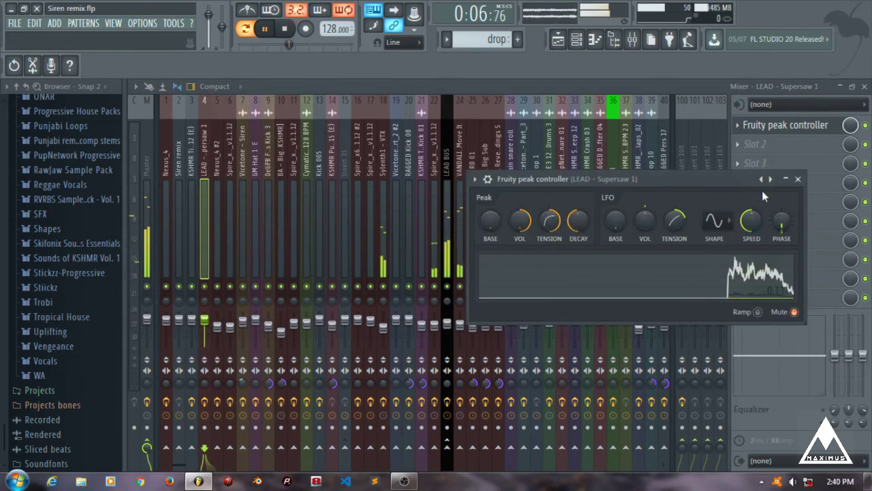
key("space")
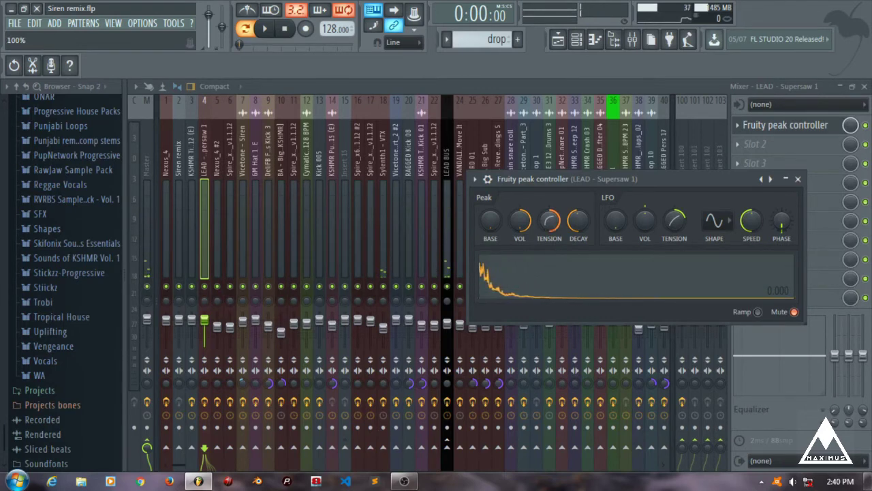
Lower the peak tension to 25% and fine-tune the LFO phase
mouse_move(550, 219)
left_mouse_down()
mouse_move(549, 232)
mouse_move(549, 220)
left_mouse_up()
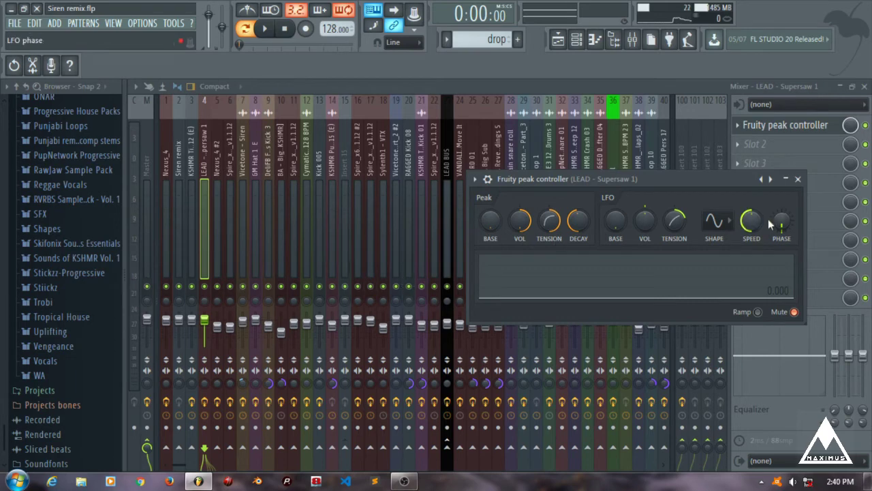
mouse_move(770, 225)
left_mouse_down()
mouse_move(770, 235)
mouse_move(783, 222)
left_mouse_up()
left_click_drag(784, 223, 784, 212)
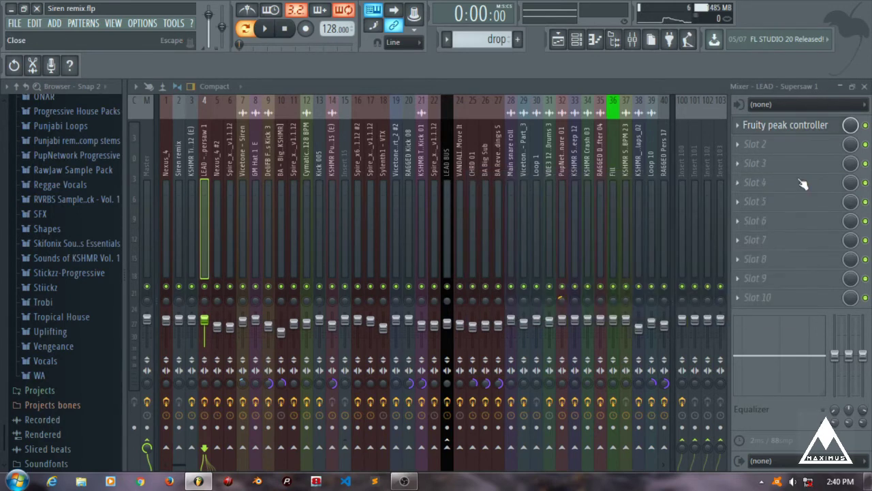
left_click(449, 145)
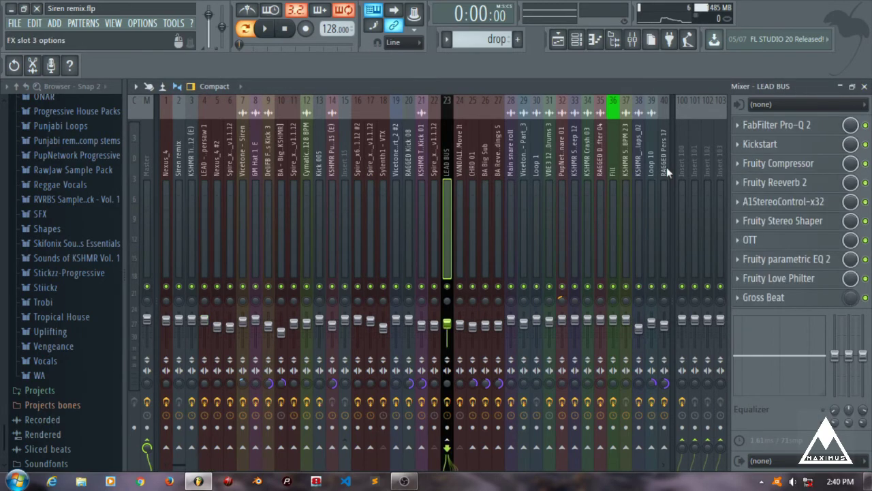
key("space")
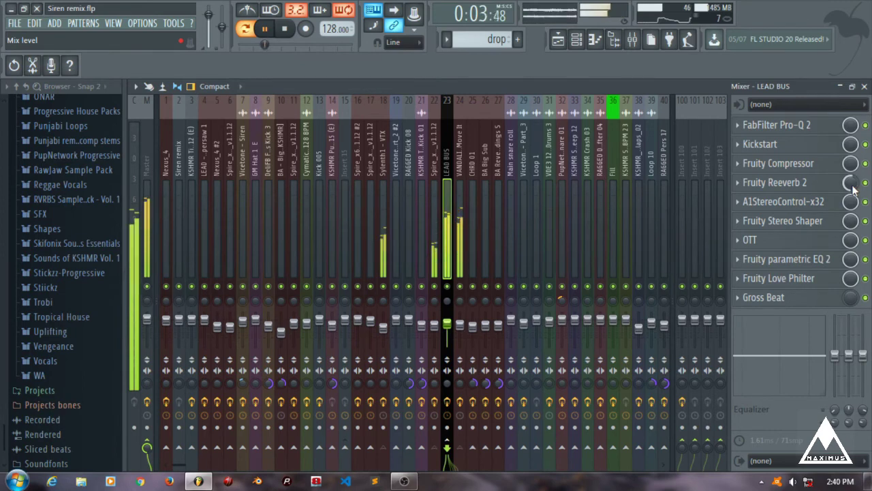
key("space")
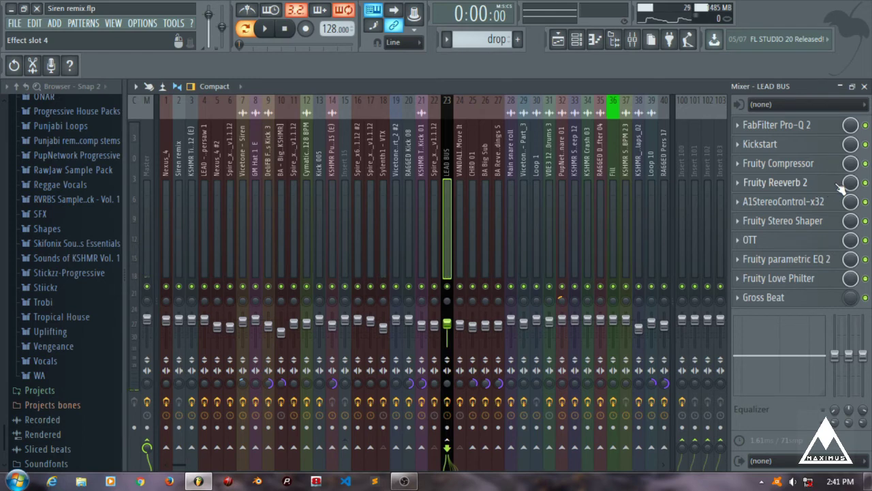
left_click(206, 144)
key("space")
left_click(772, 131)
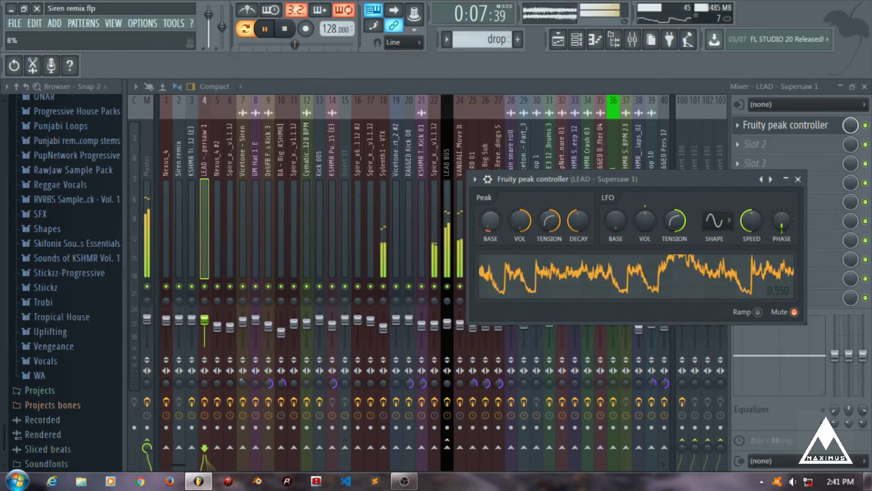
left_click(798, 178)
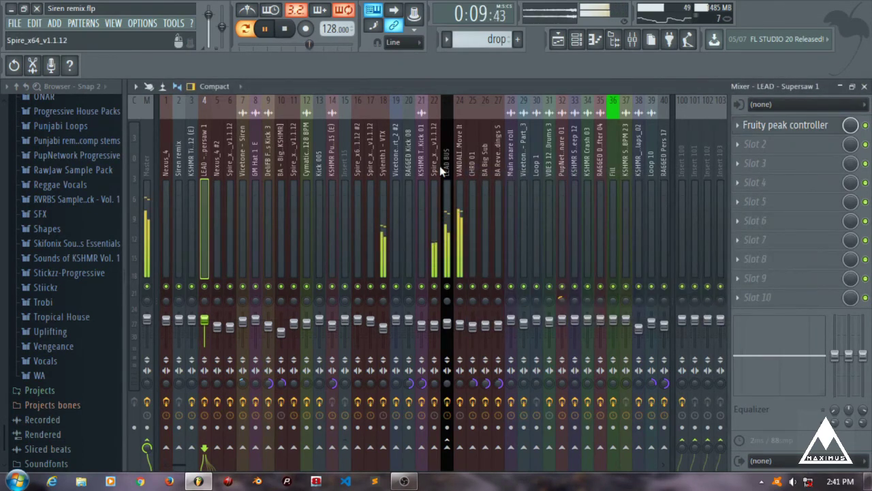
left_click(444, 148)
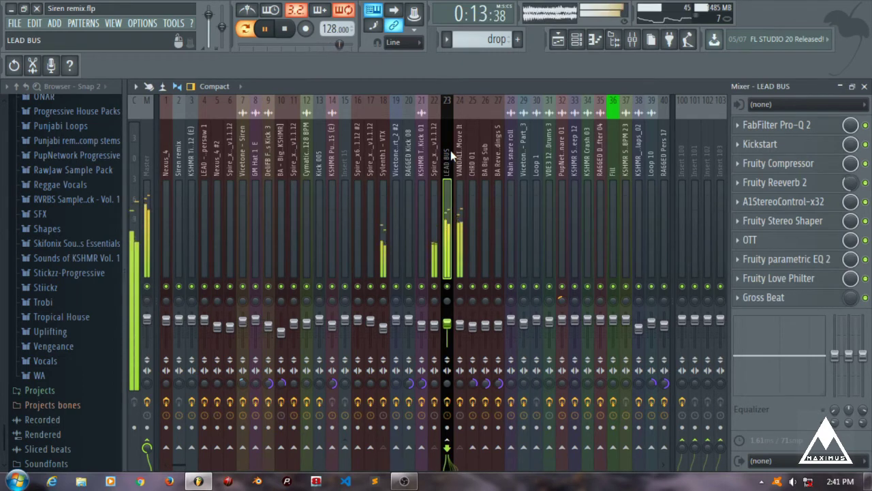
key("space")
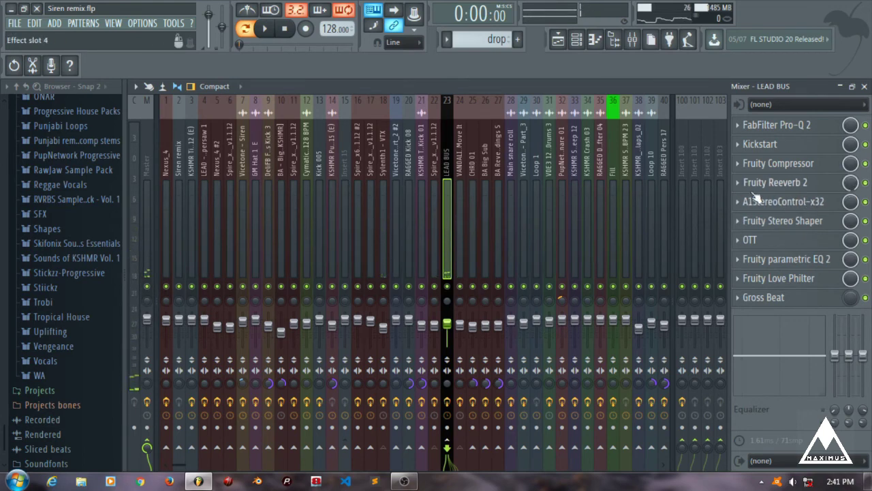
Close the mixer, reopen it with F9 to dismiss the Fruity Reeverb 2 window, then close it again
left_click(864, 86)
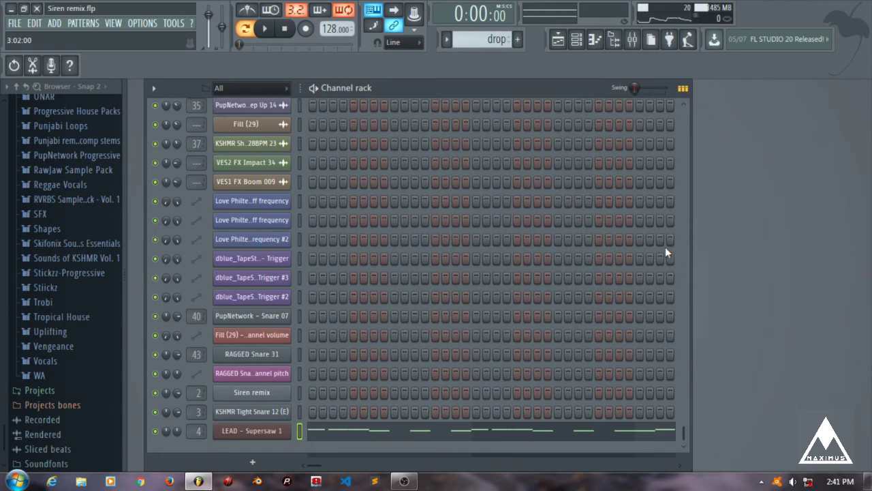
key("F9")
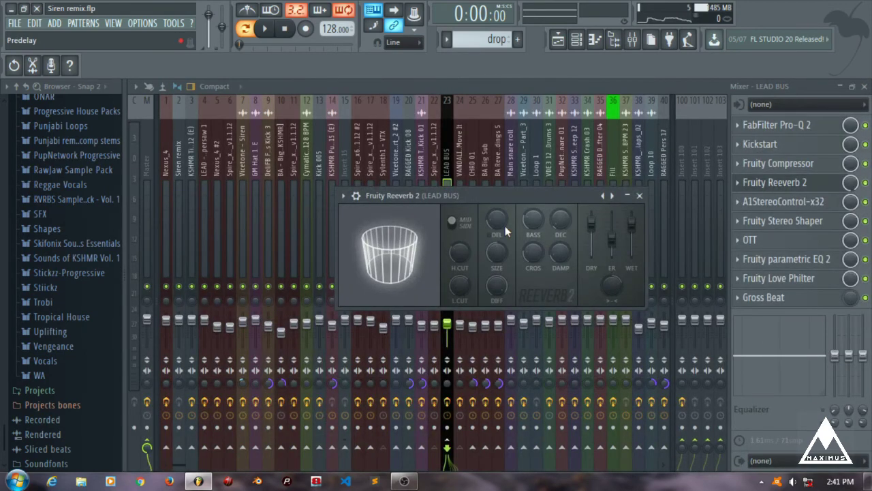
left_click(639, 196)
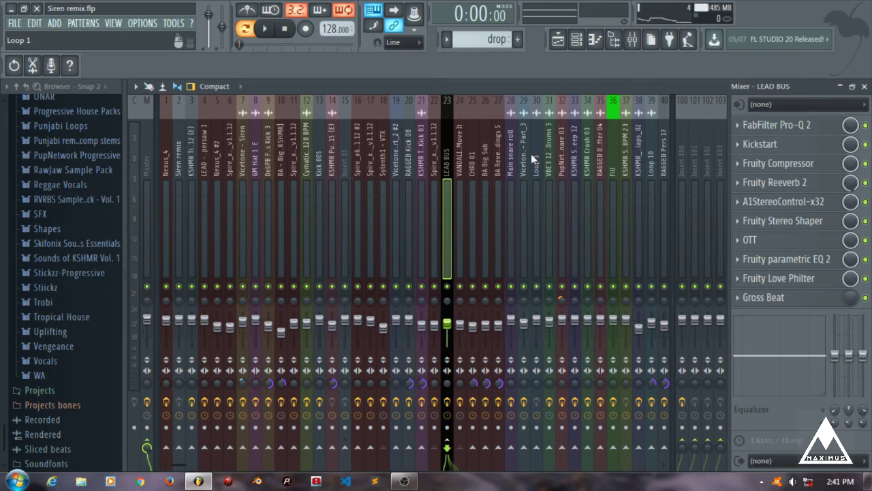
left_click(864, 87)
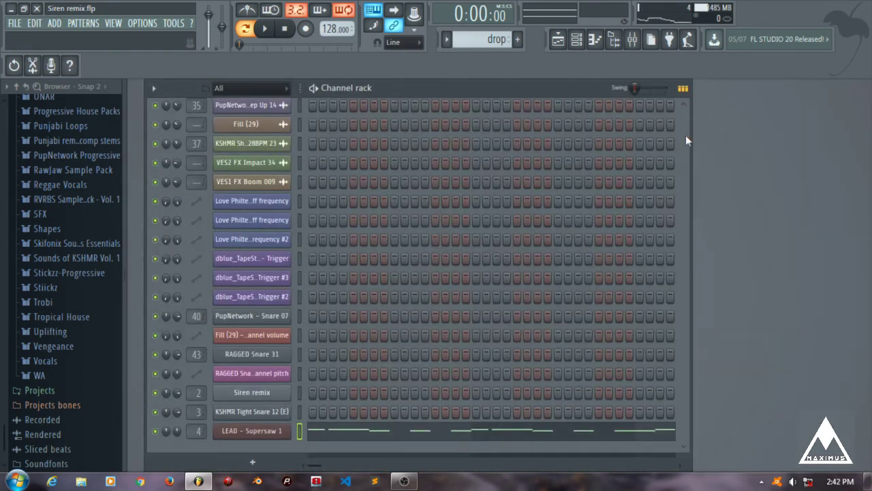